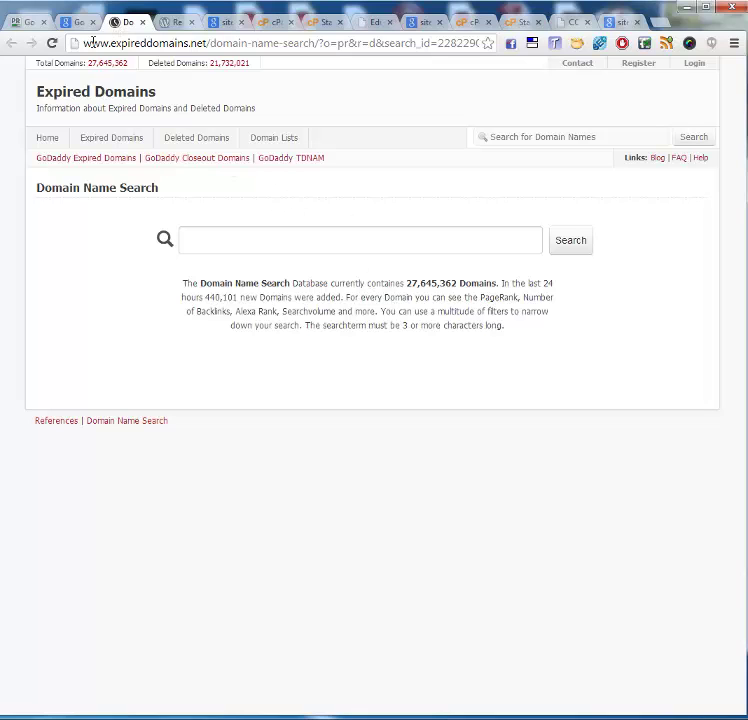
Step: View the PR Checker page rank form, and return to the Expired Domains search page
click(62, 21)
click(20, 22)
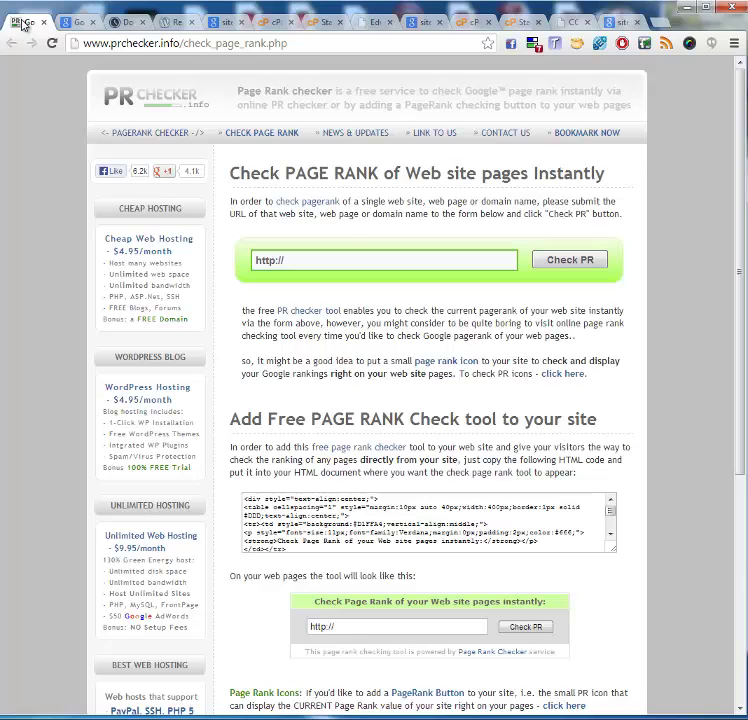
click(126, 23)
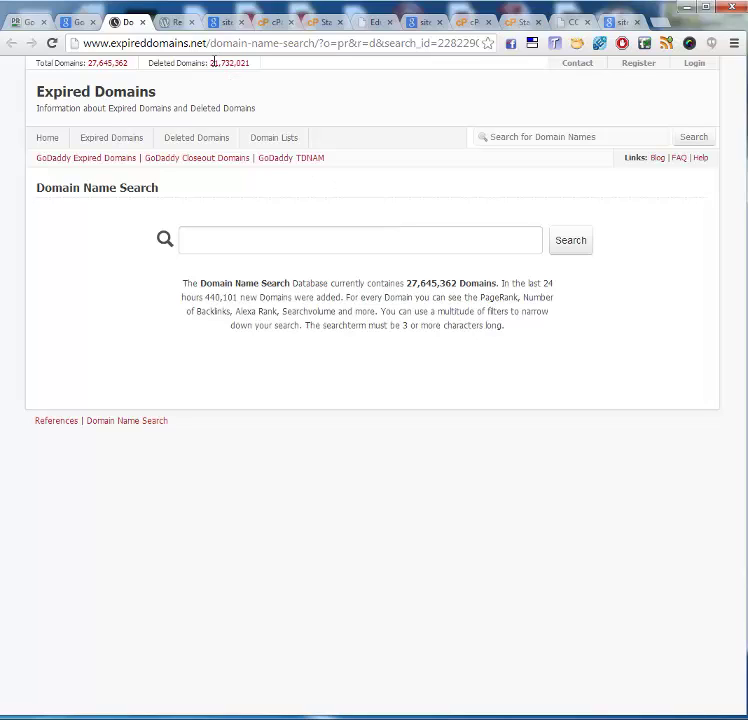
Step: Look through the video categories on the studio4kids.tv homepage
click(176, 22)
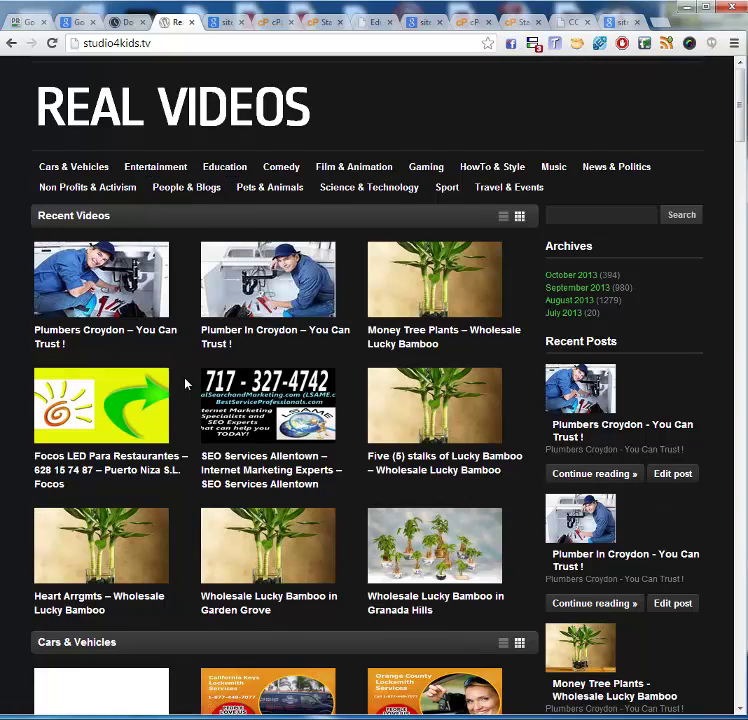
scroll(185, 380, down, 15)
scroll(185, 383, down, 20)
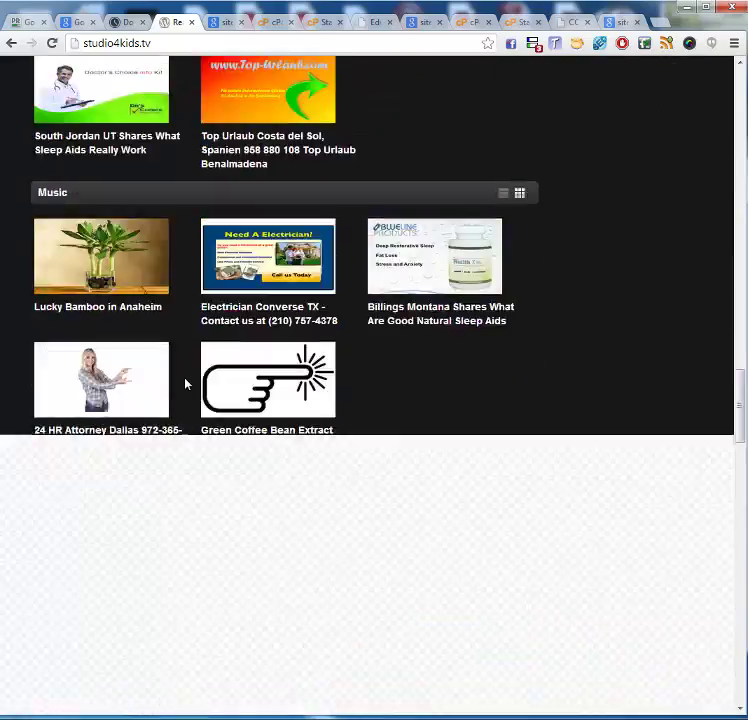
scroll(185, 383, up, 10)
scroll(185, 383, up, 20)
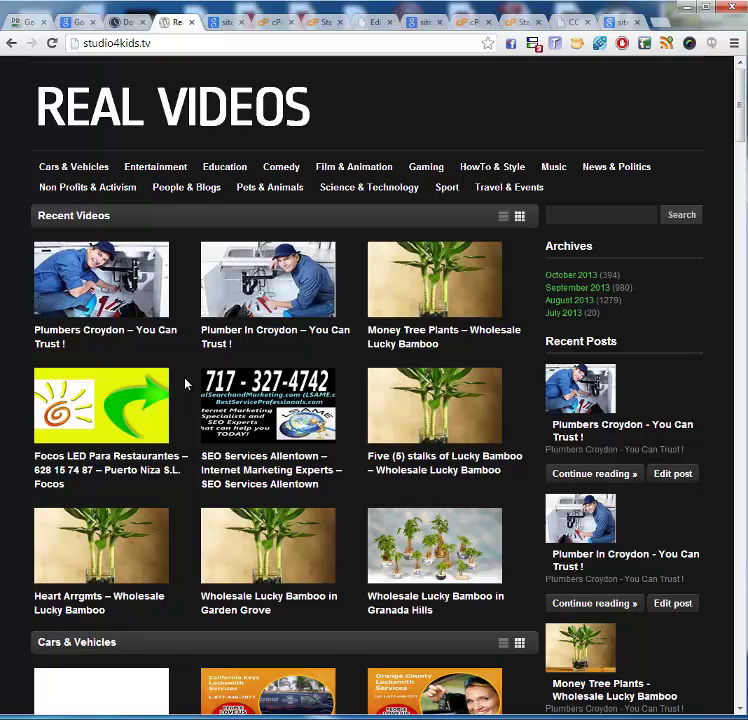
Step: Search Google for site:studio4kids.tv and look through the first two pages of indexed results
click(222, 23)
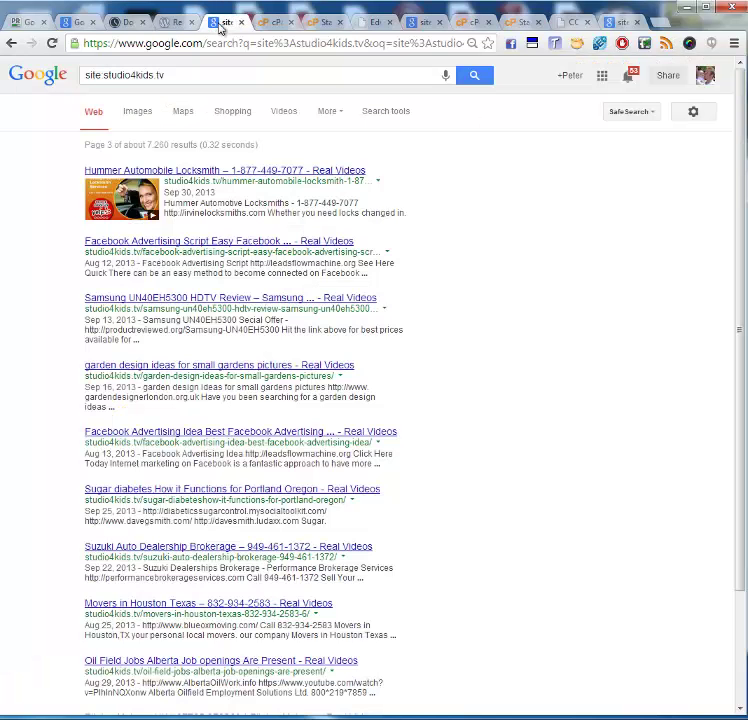
click(476, 78)
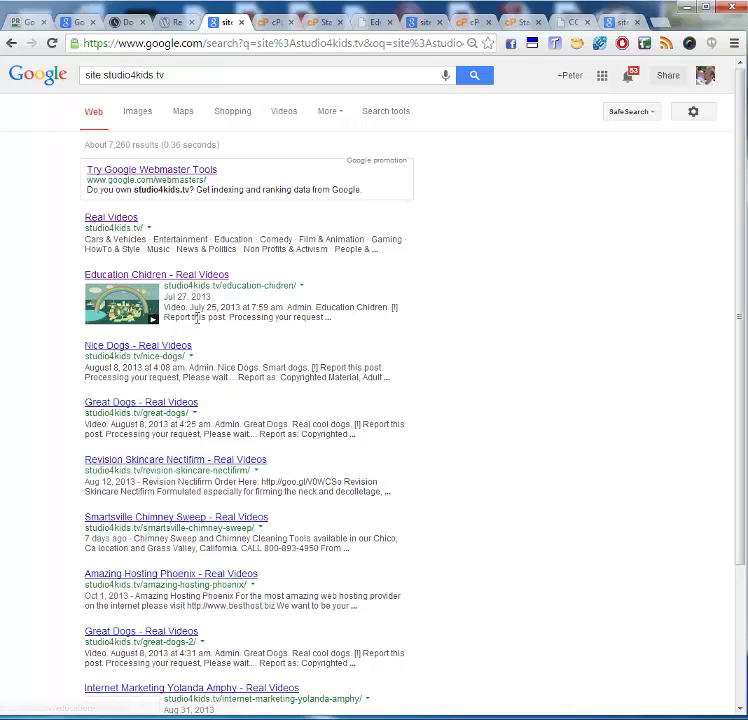
scroll(478, 515, down, 3)
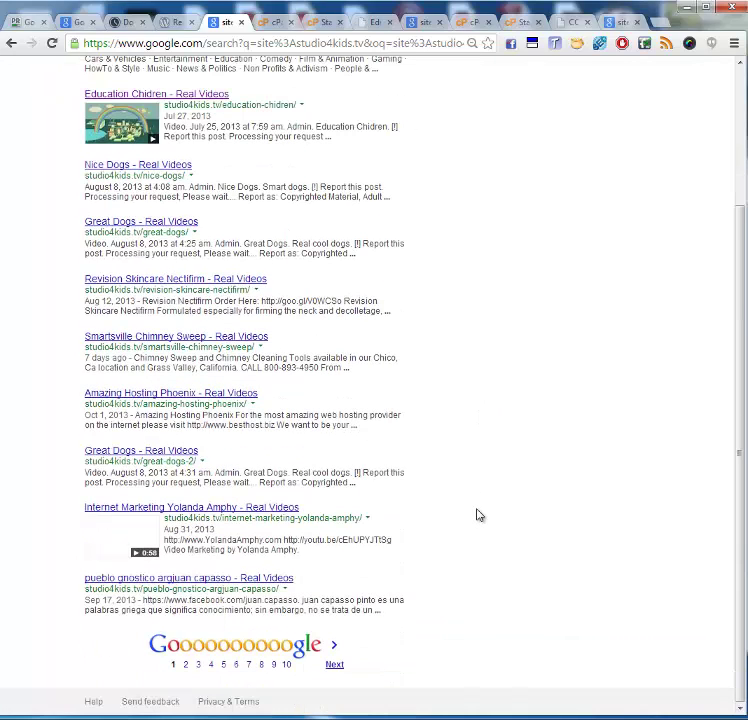
click(333, 665)
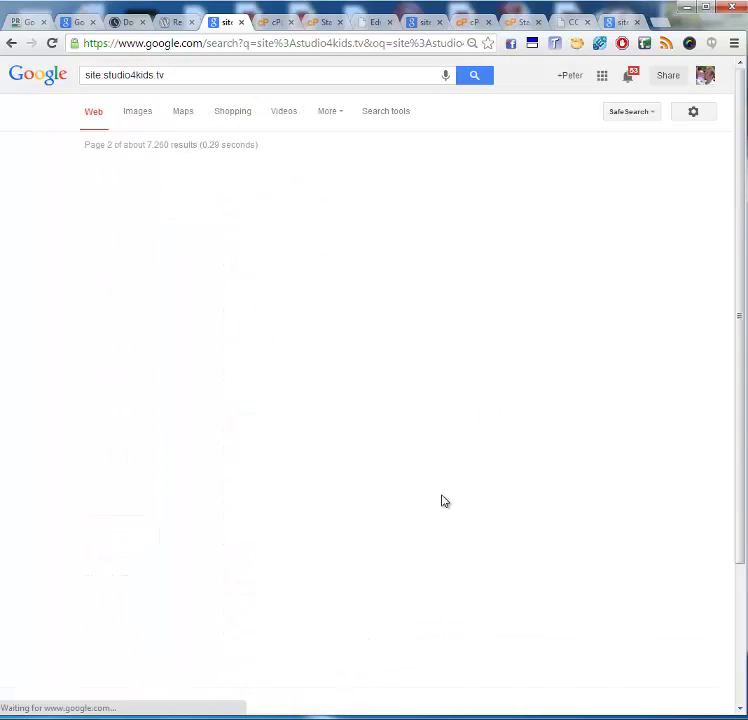
scroll(474, 416, down, 3)
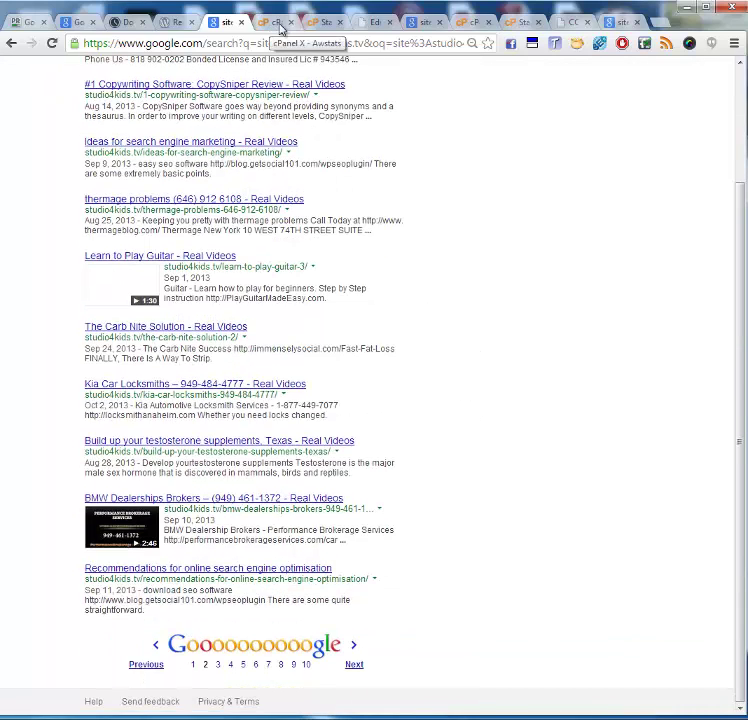
Step: Examine the daily and weekday traffic statistics of studio4kids.tv for August 2013
click(319, 23)
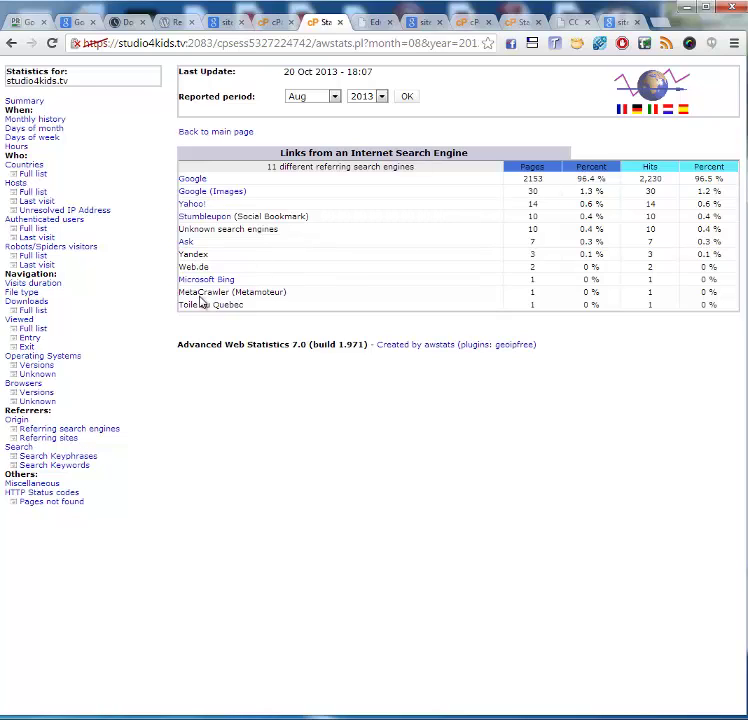
click(45, 130)
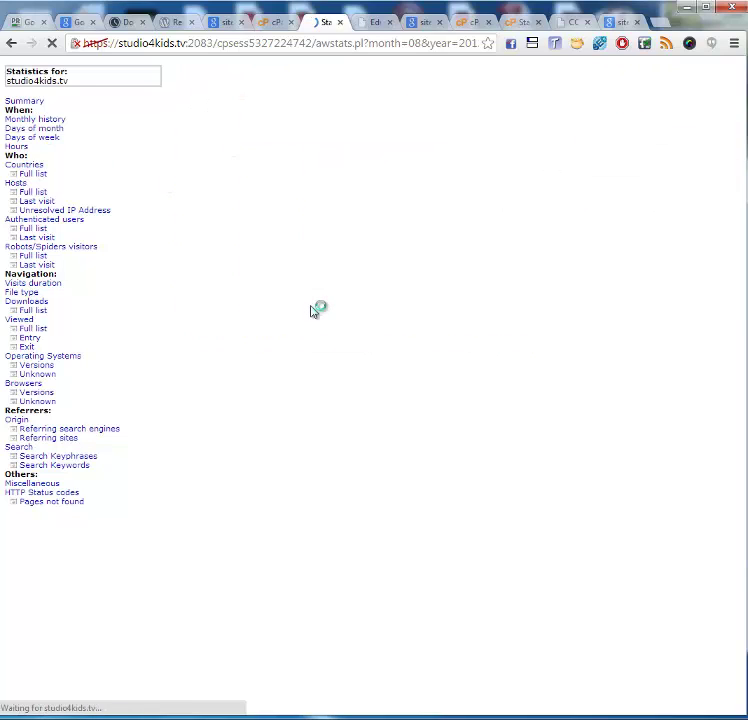
scroll(312, 310, down, 3)
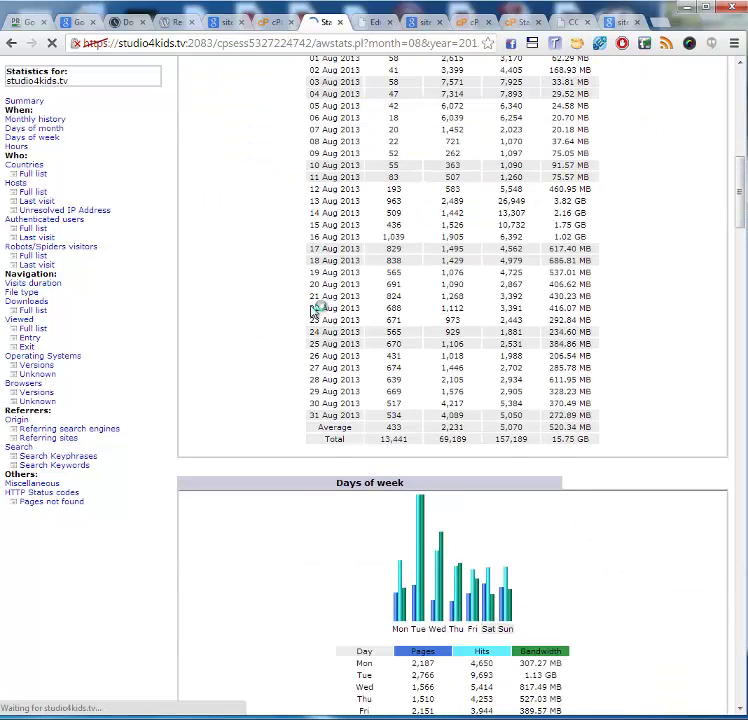
scroll(313, 310, down, 1)
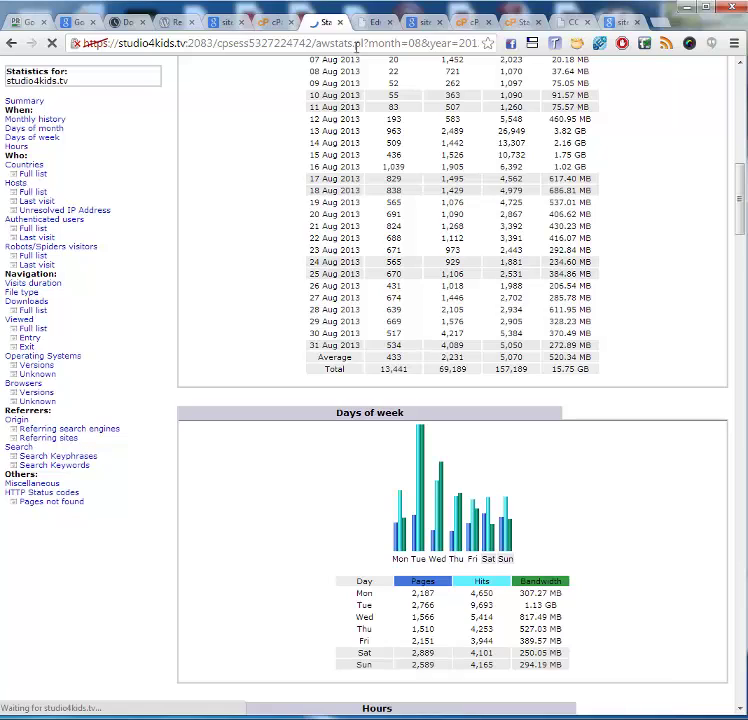
Step: View the edueuropa.org and catcamera.net homepages, and search Google for site:catcamera.net
click(372, 22)
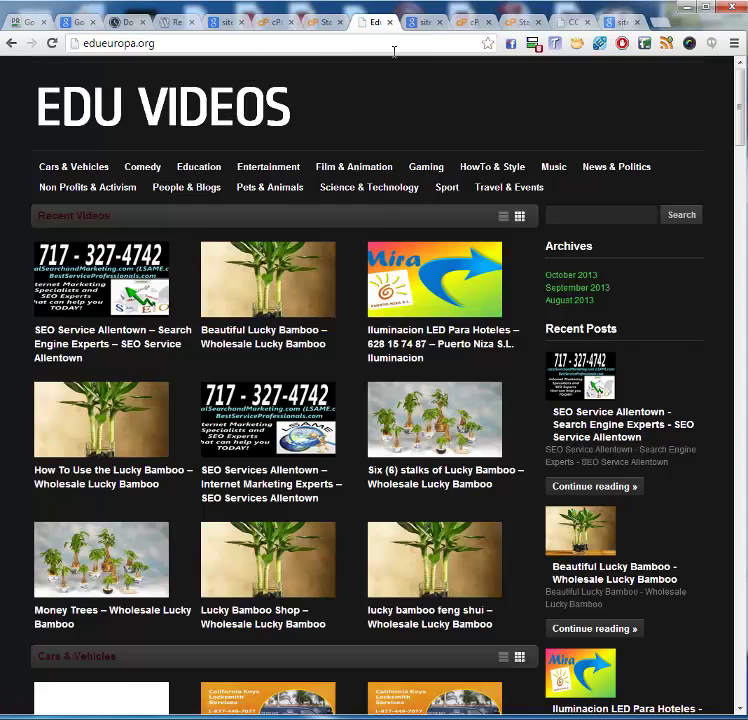
click(566, 22)
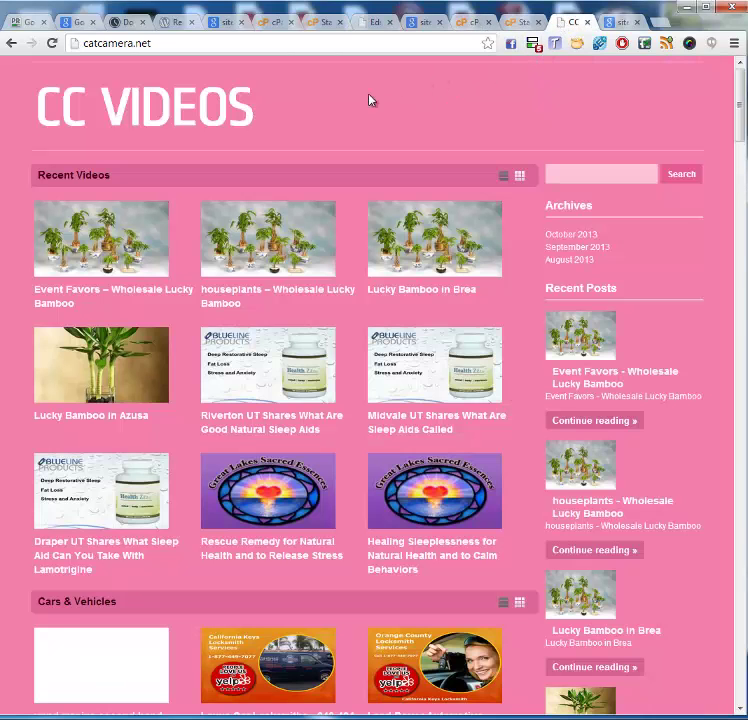
click(612, 22)
click(472, 80)
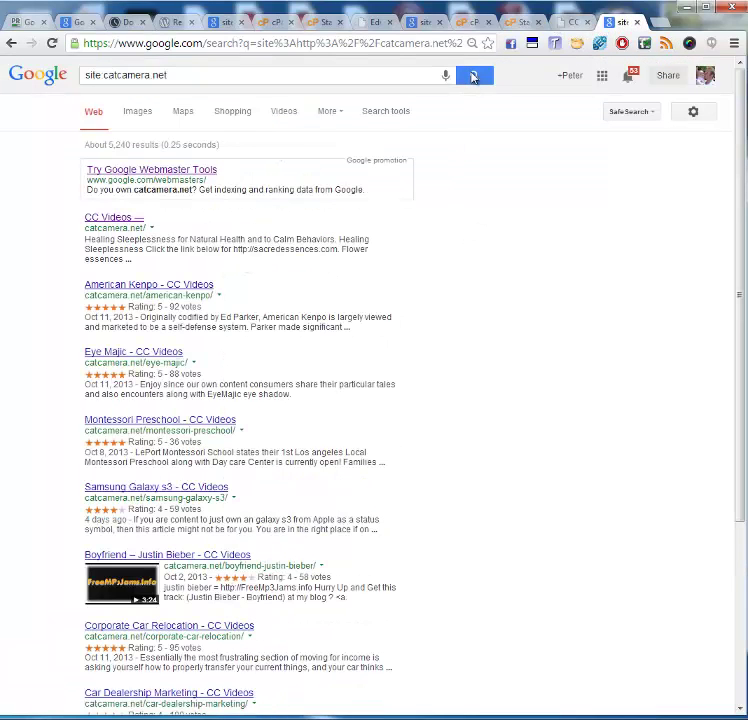
Step: Examine edueuropa.org's October 2013 traffic statistics and check its homepage's Alexa rank and PageRank with SEO Status
click(565, 22)
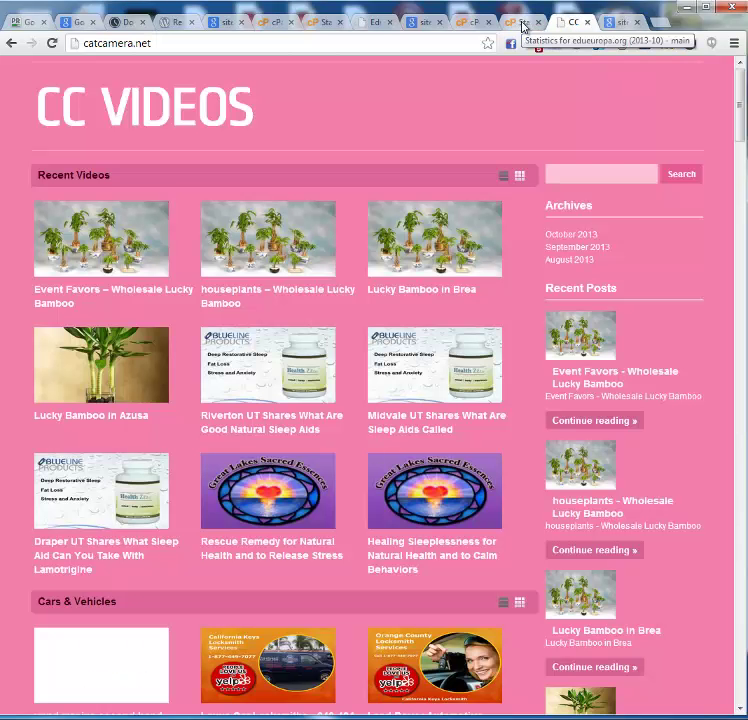
click(514, 27)
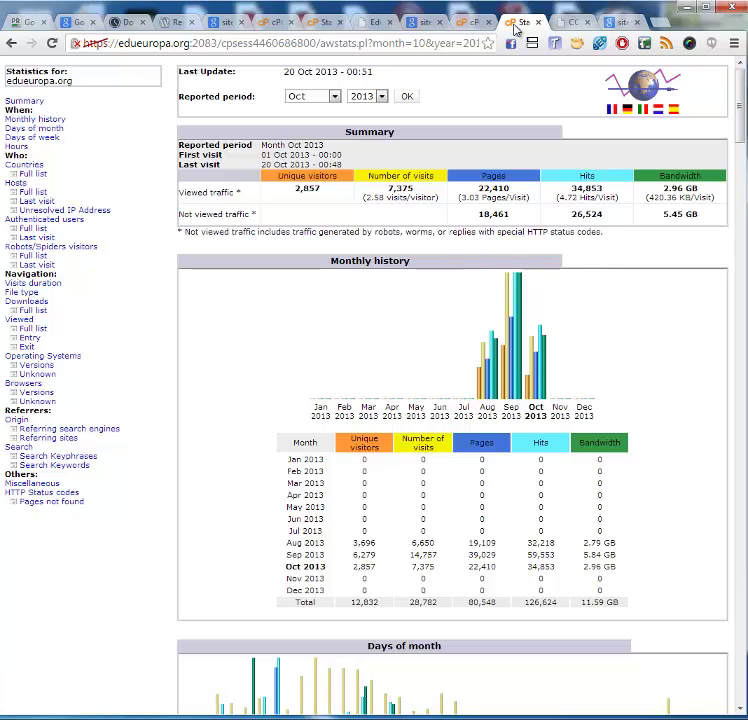
click(372, 24)
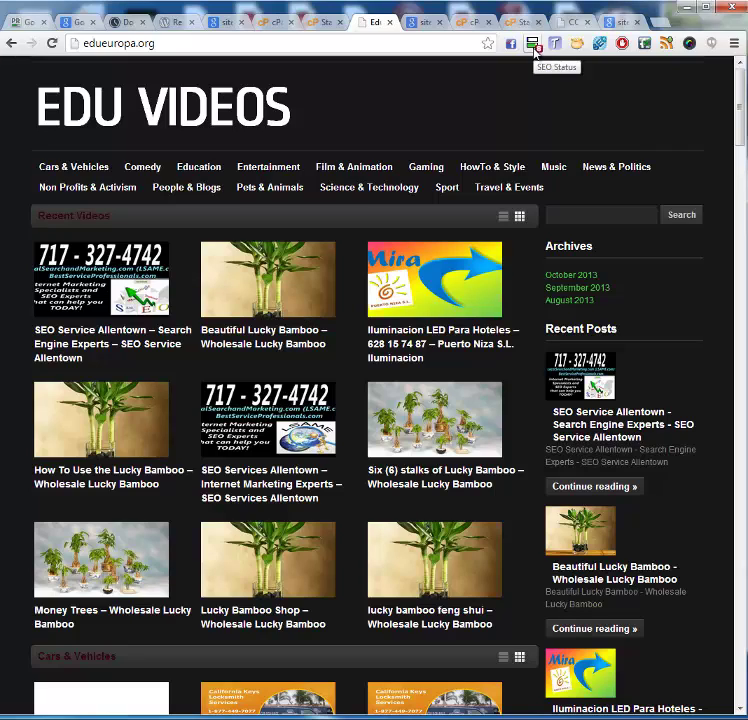
scroll(357, 405, down, 3)
scroll(356, 414, up, 3)
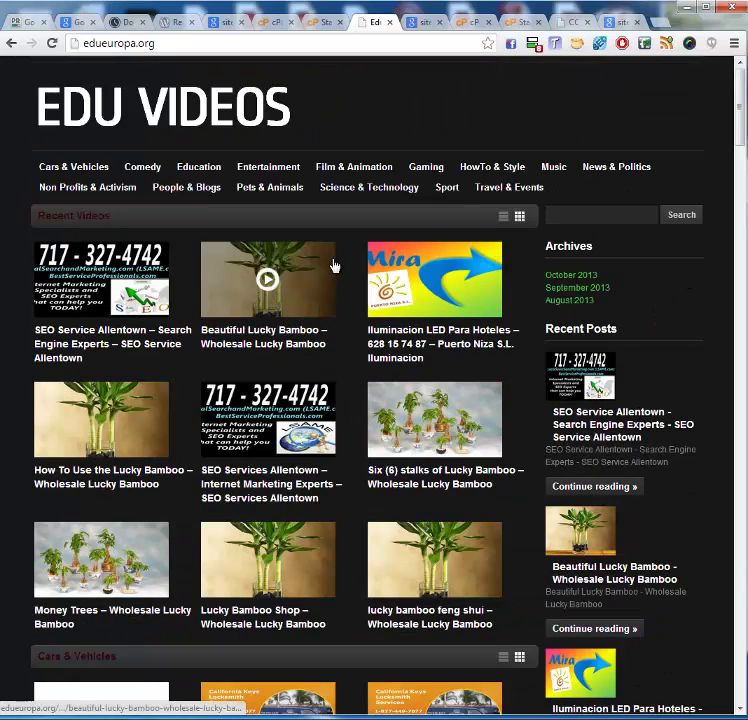
click(533, 45)
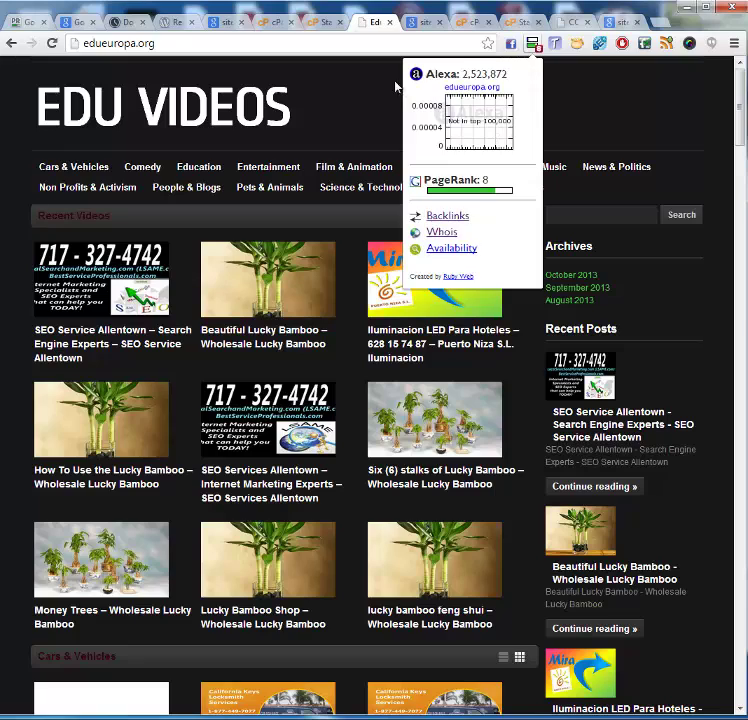
Step: Search Google for site:edueuropa.org and look through the first three pages of indexed results
click(426, 22)
click(479, 78)
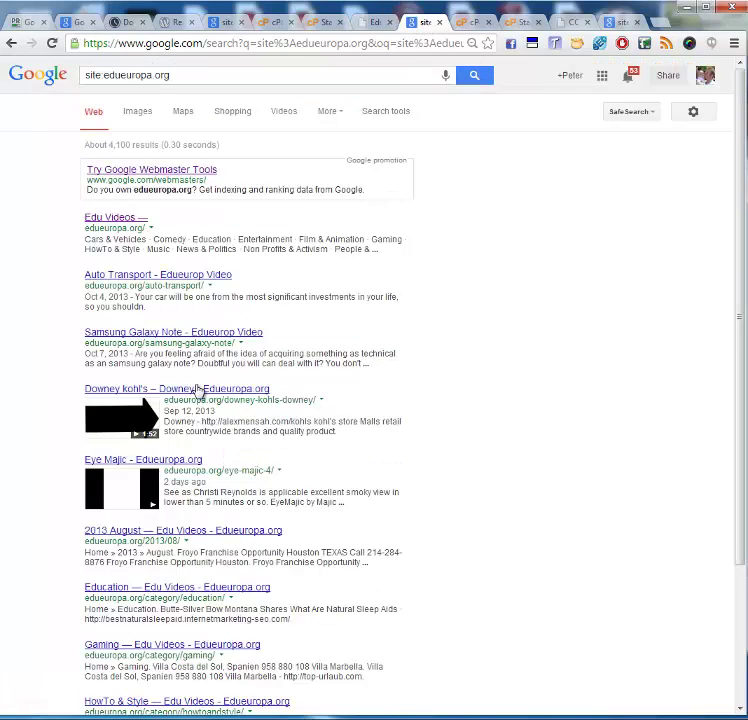
scroll(90, 480, down, 4)
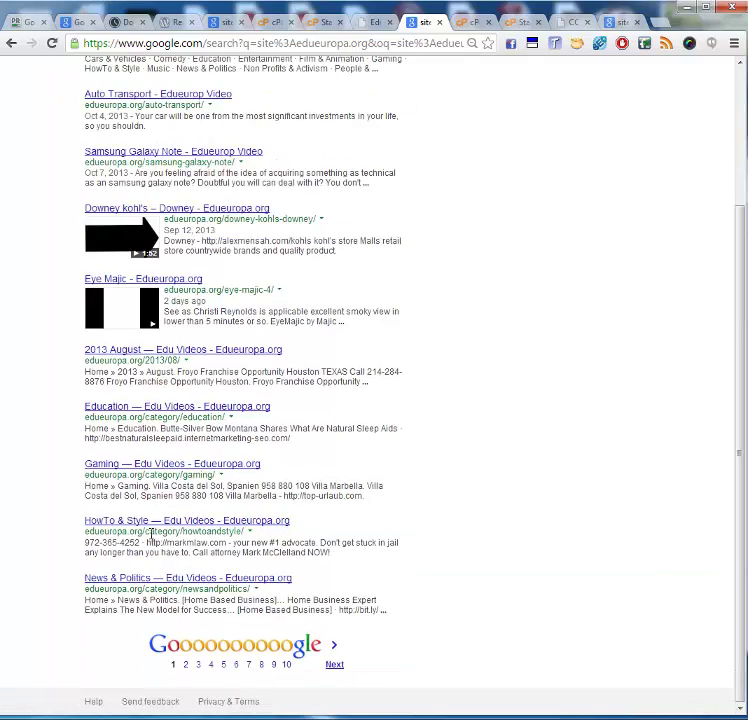
click(334, 665)
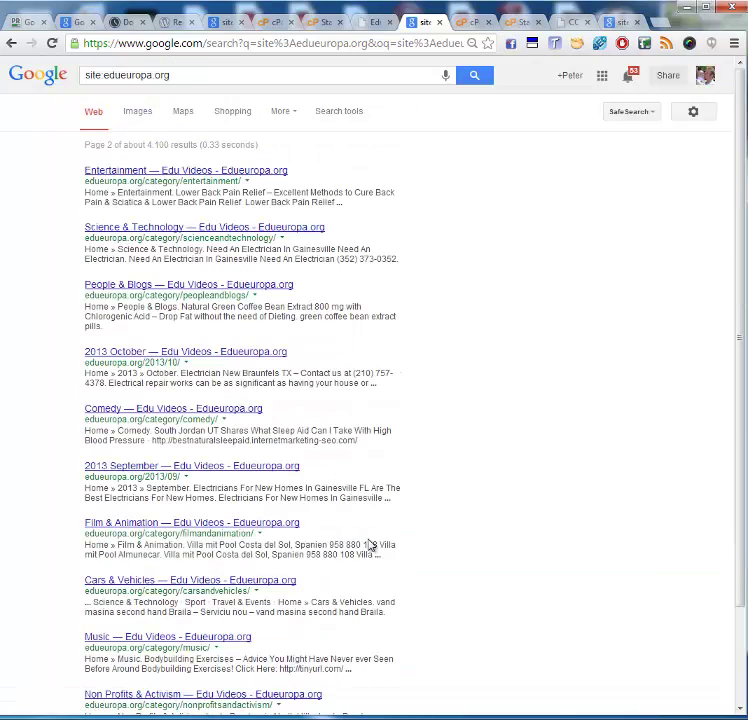
scroll(453, 414, down, 3)
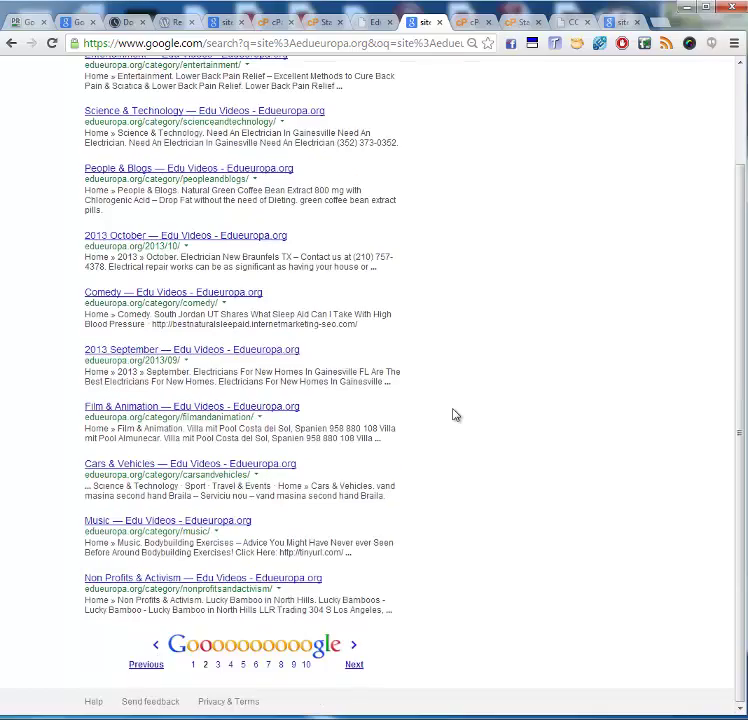
click(352, 665)
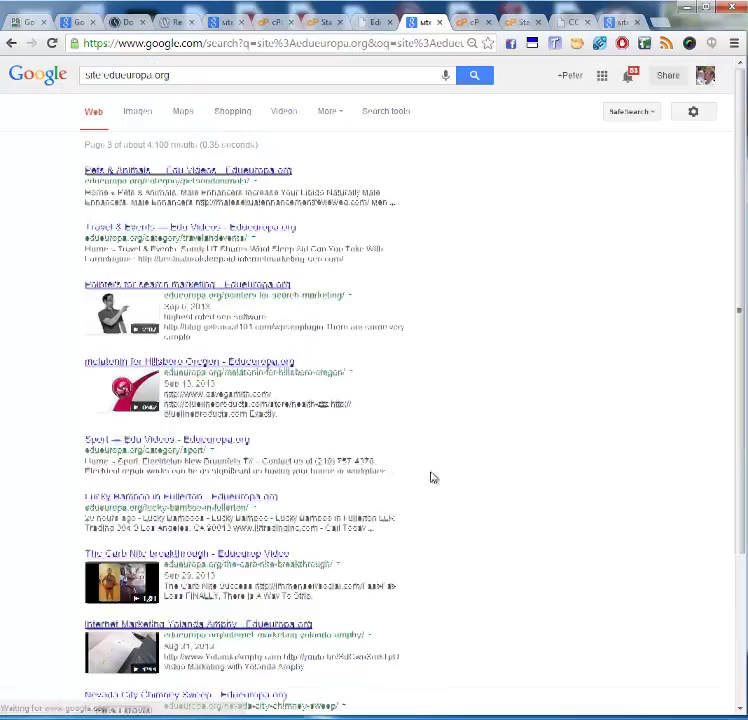
scroll(491, 322, down, 3)
scroll(491, 322, down, 2)
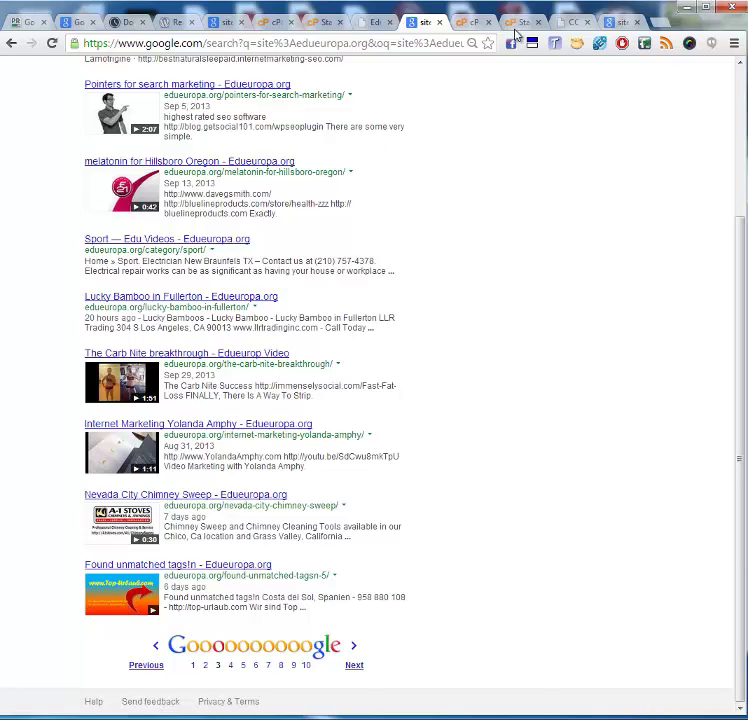
Step: Look through the site:catcamera.net Google results and continue to their second page
click(572, 24)
click(610, 22)
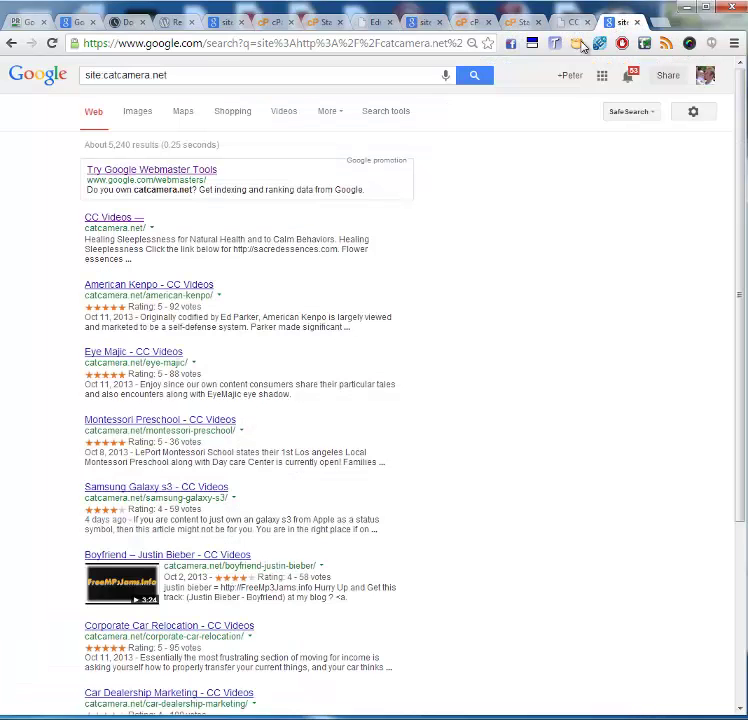
scroll(475, 300, down, 3)
scroll(476, 300, down, 1)
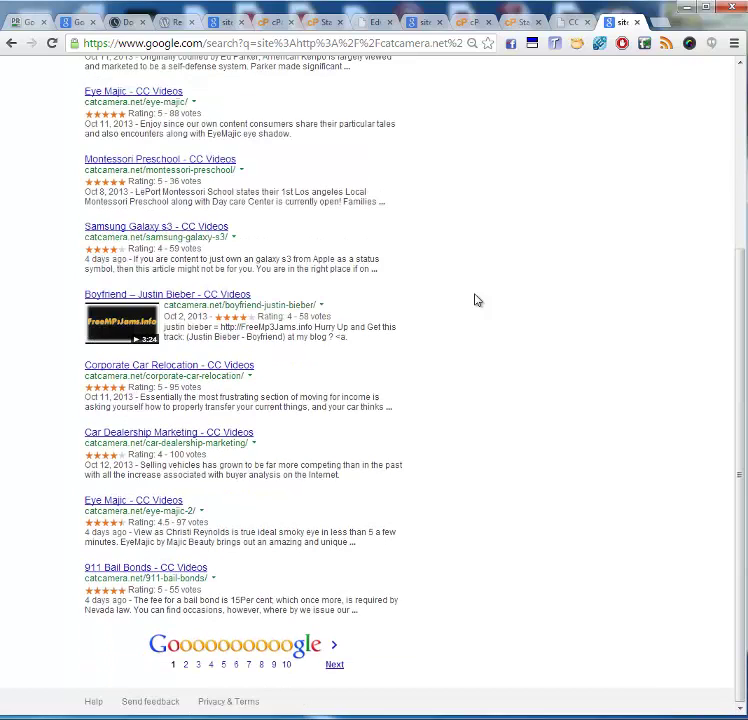
click(335, 665)
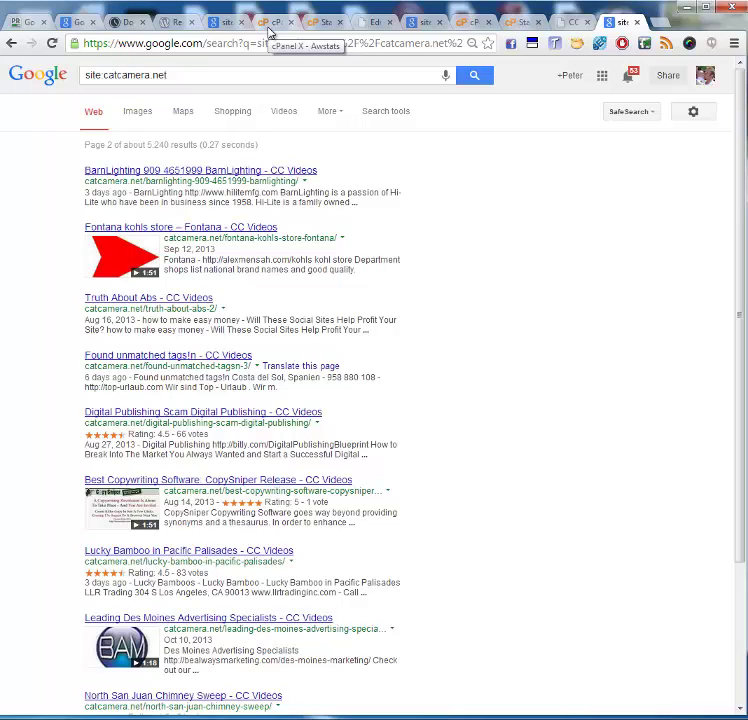
Step: Search the Expired Domains database for domain names containing "video"
click(127, 22)
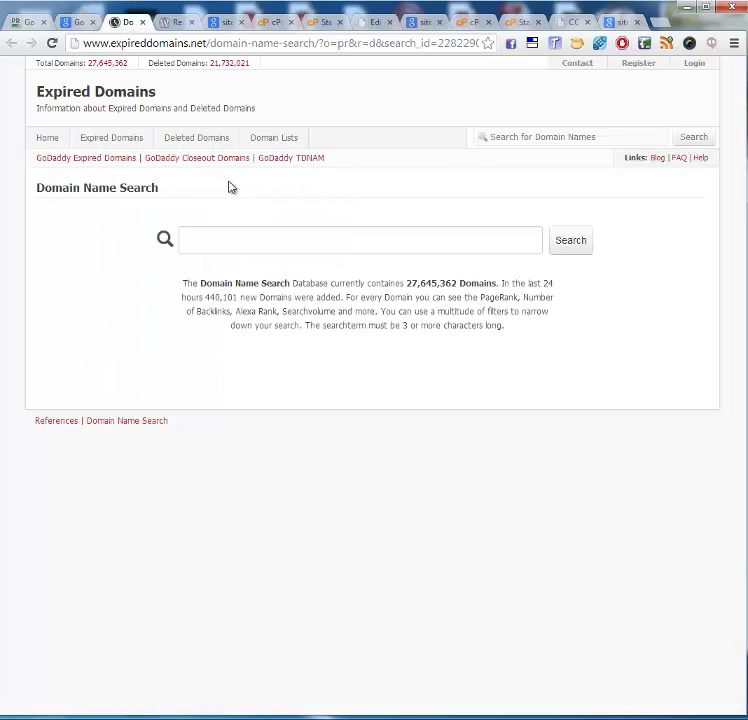
double_click(180, 43)
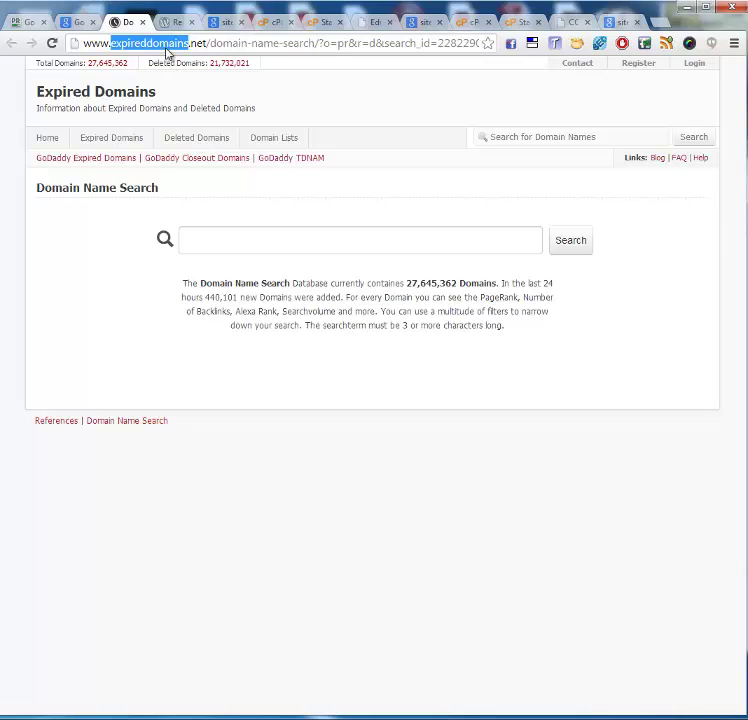
double_click(229, 44)
click(214, 241)
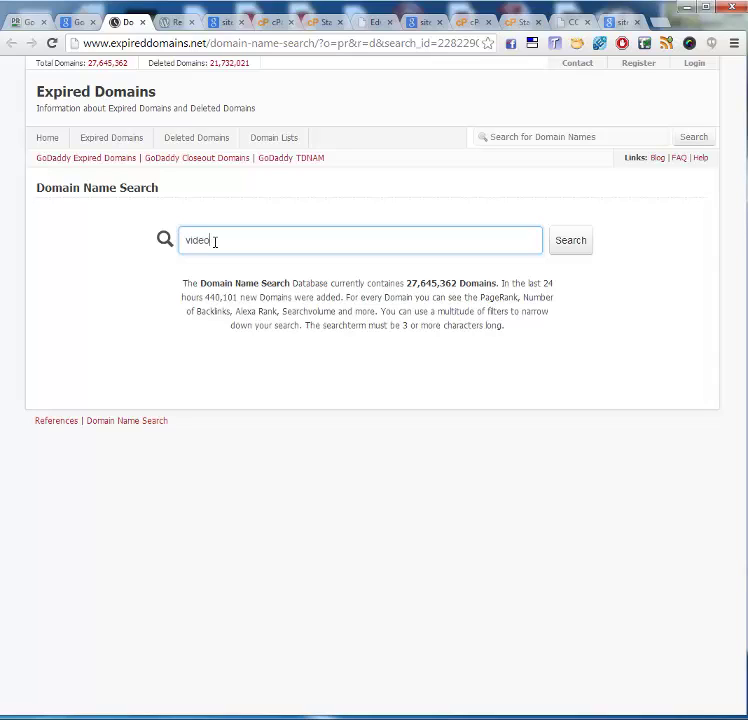
click(575, 244)
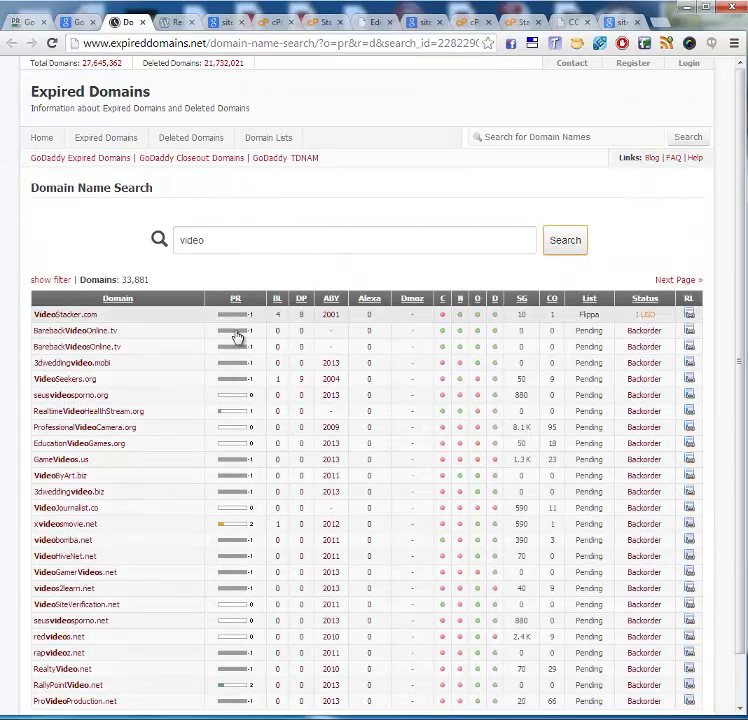
Step: Sort the "video" domain results by PageRank, highest first, and look through their list and status entries
click(233, 299)
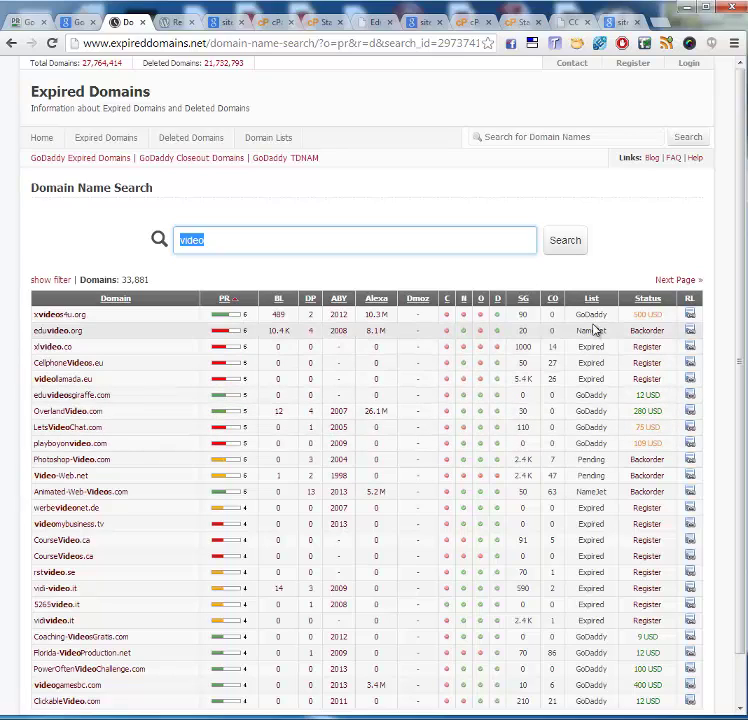
drag(577, 314, 603, 315)
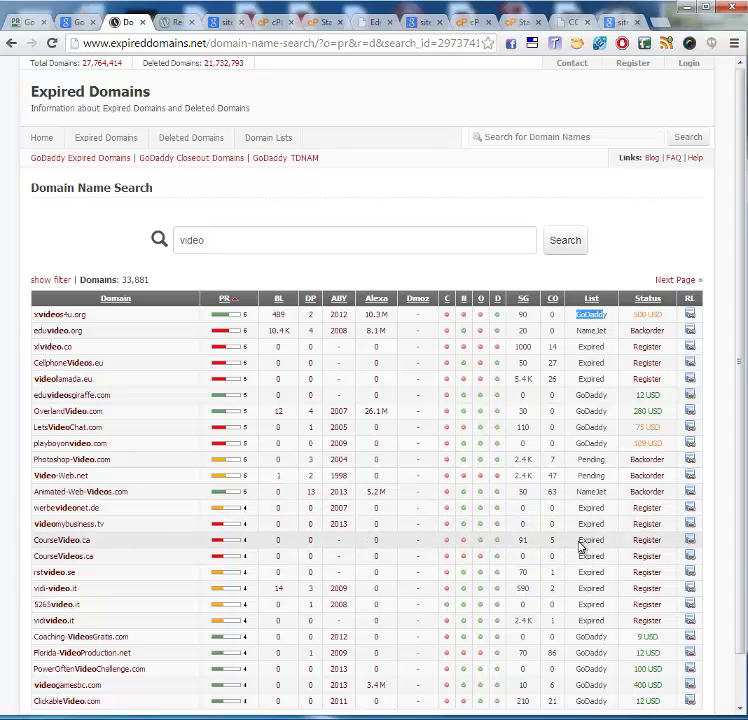
scroll(579, 544, down, 2)
scroll(579, 544, up, 2)
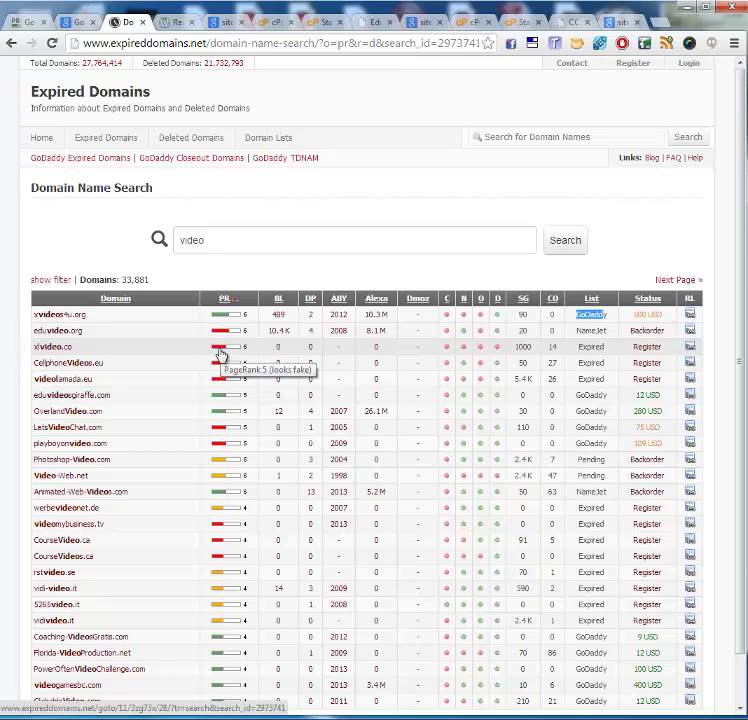
Step: Copy the expired domain xlvideo.co from the results and submit it to PR Checker for a PageRank check
drag(75, 348, 33, 346)
key(ctrl+c)
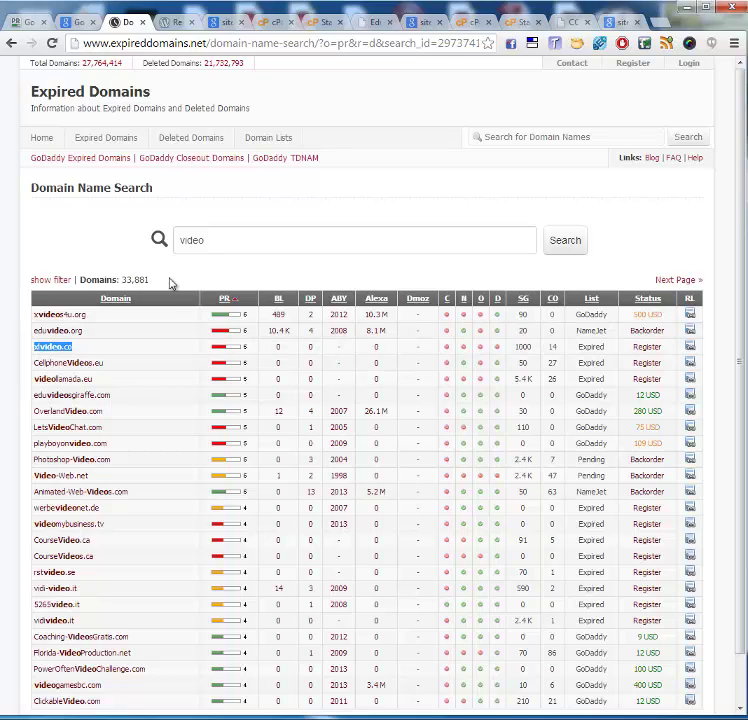
click(20, 21)
click(316, 260)
key(ctrl+v)
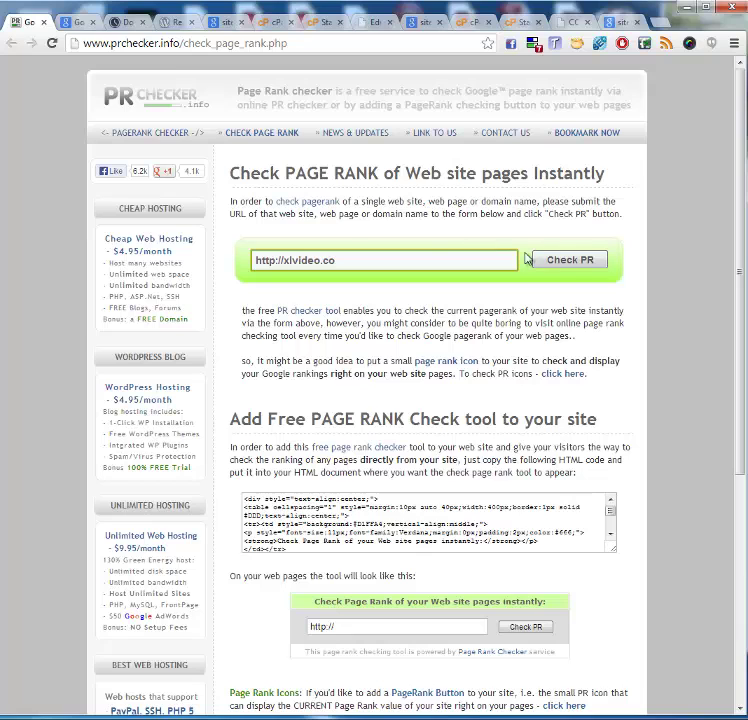
click(569, 262)
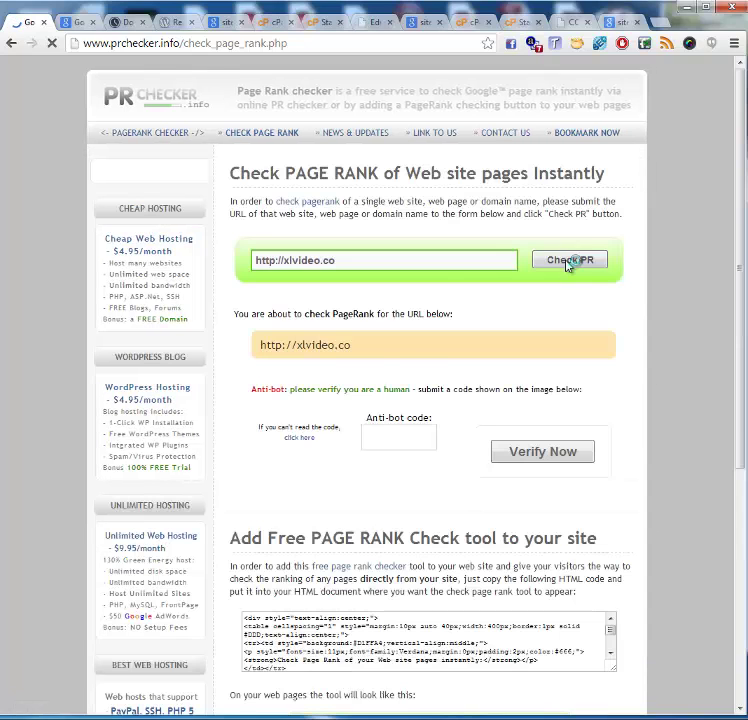
Step: Enter the anti-bot verification code and submit it to get the PageRank for xlvideo.co
click(408, 437)
text(g7vk)
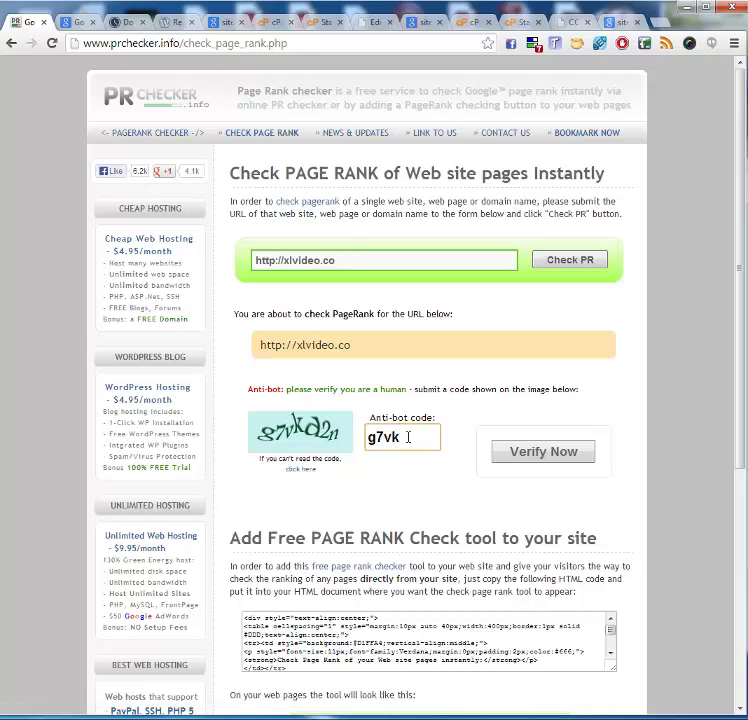
text(d2n)
key(Return)
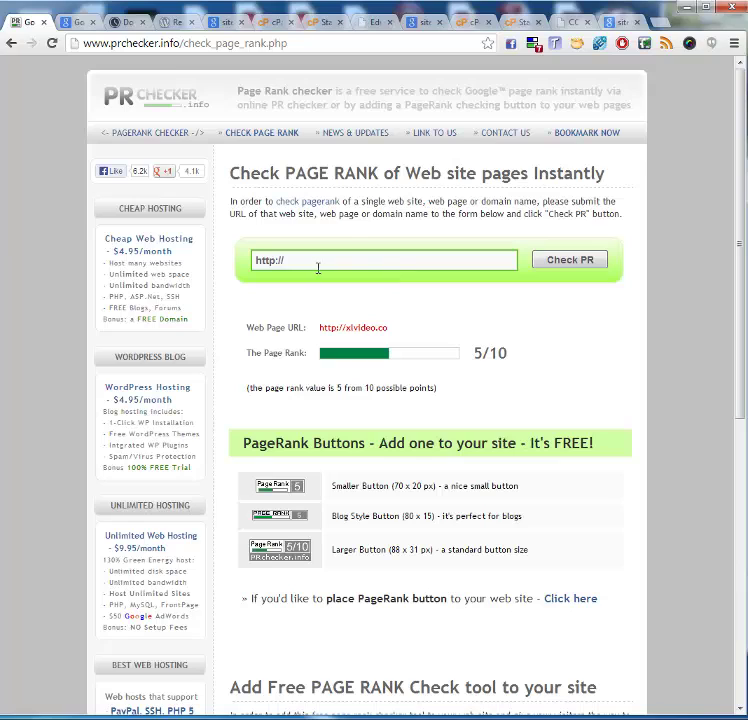
Step: Copy xlvideo.co from the PageRank result and search Google for site:xlvideo.co to check its indexed pages
drag(390, 328, 348, 330)
key(ctrl+c)
click(78, 23)
text(site:)
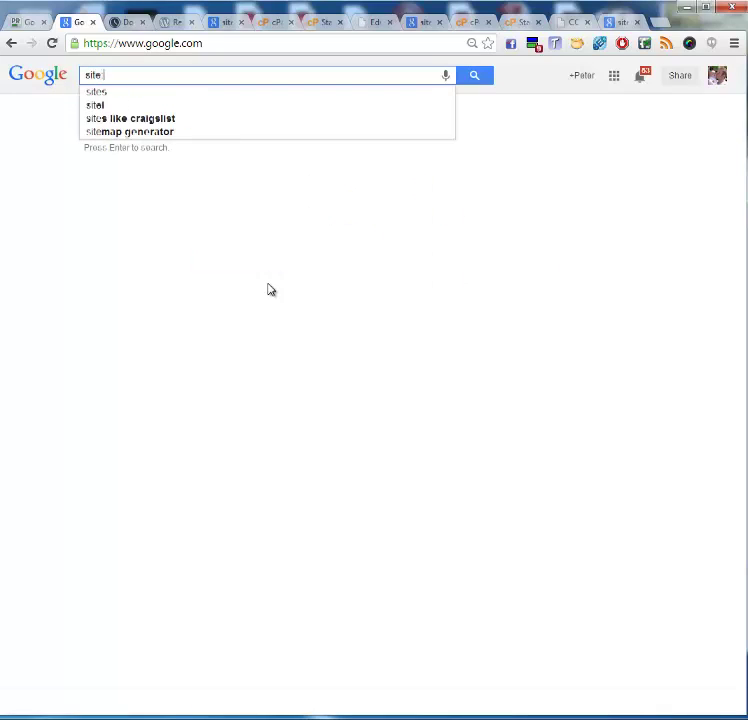
key(ctrl+v)
key(Return)
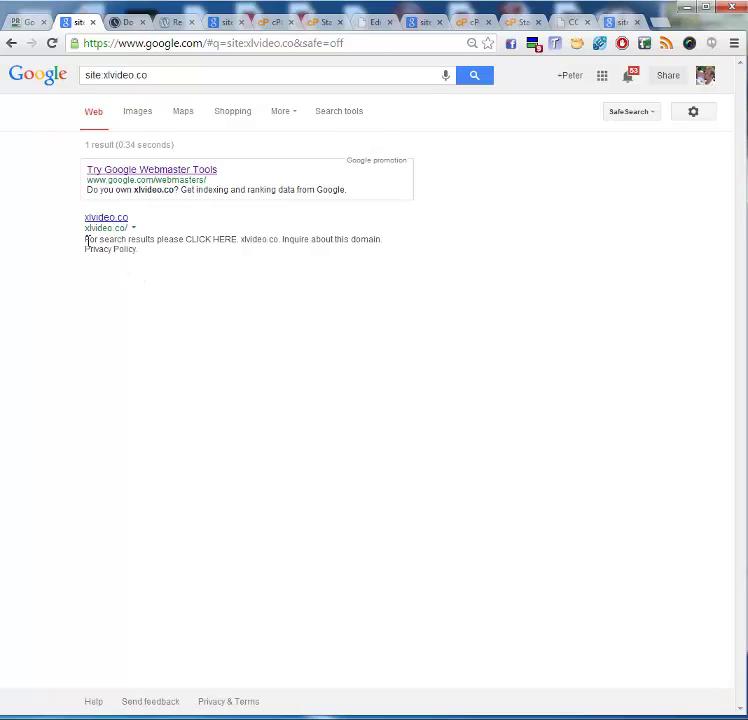
Step: Open godaddy.com in a new browser tab and search whether the domain xlvideo.co can be registered
right_click(52, 84)
click(80, 86)
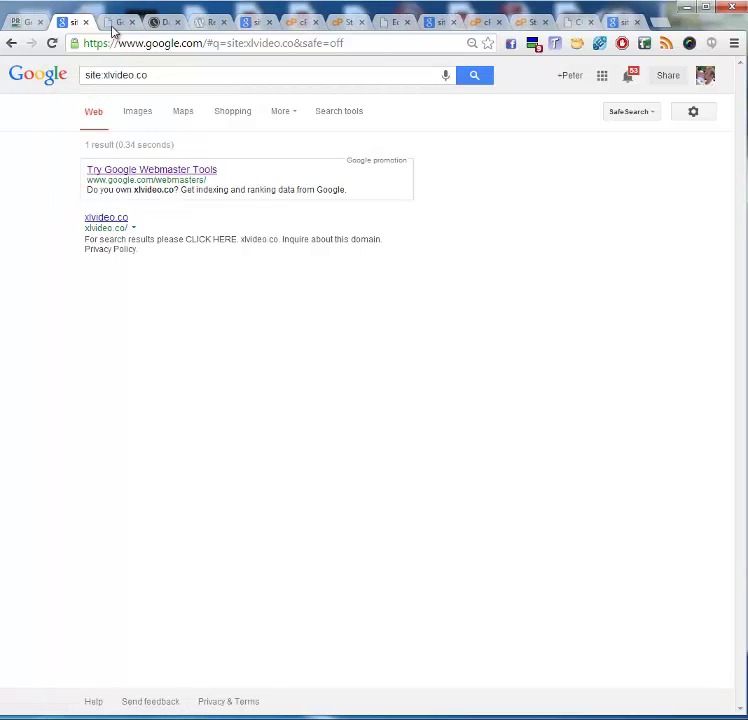
click(115, 28)
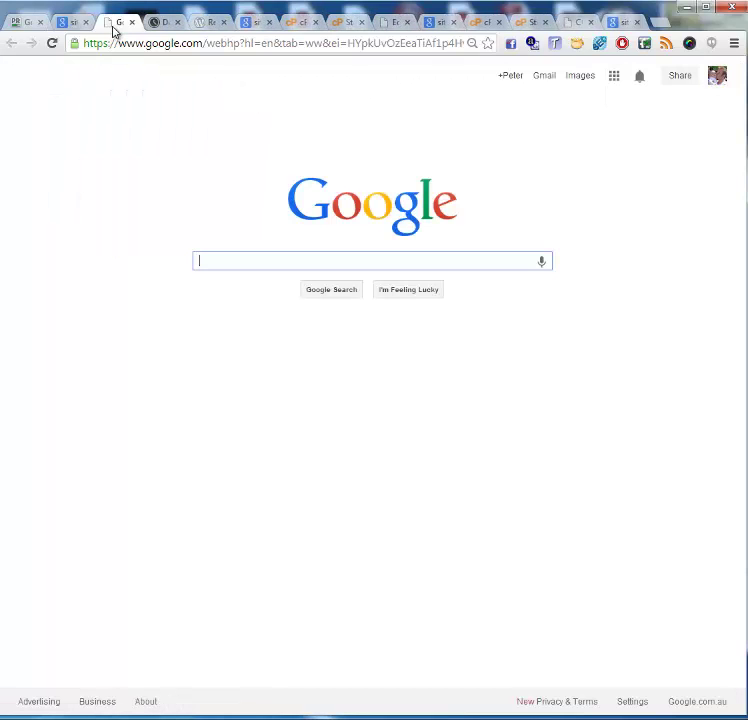
click(210, 45)
text(god)
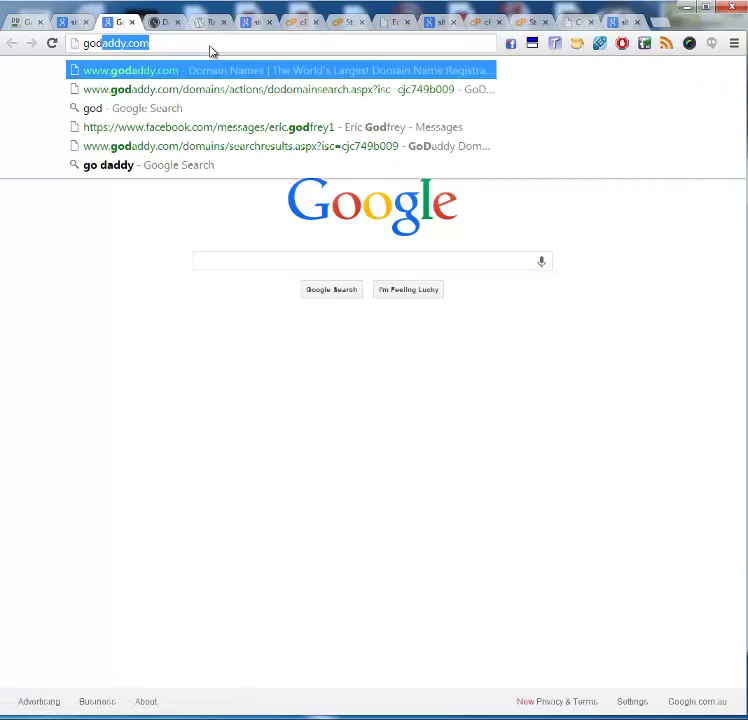
text(d)
key(BackSpace)
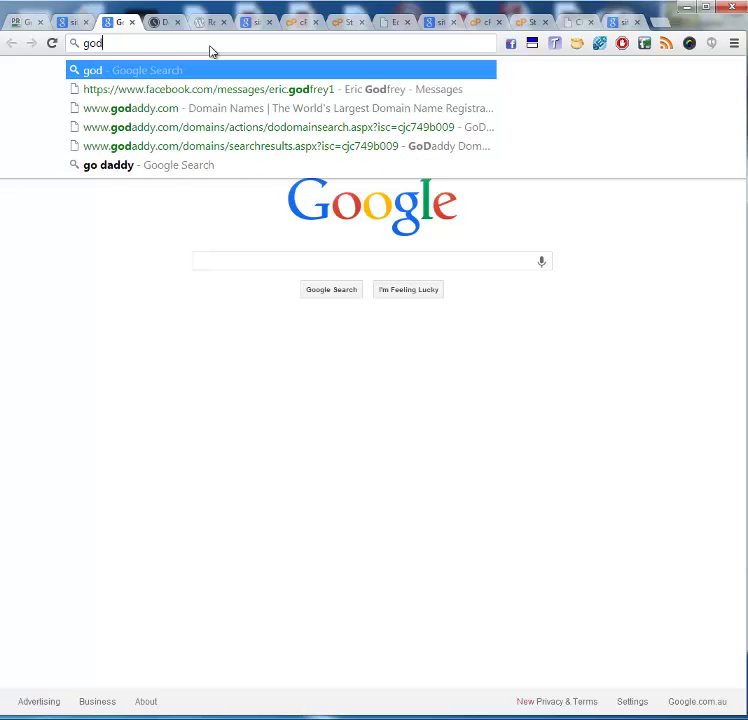
key(Down)
key(Down)
key(Return)
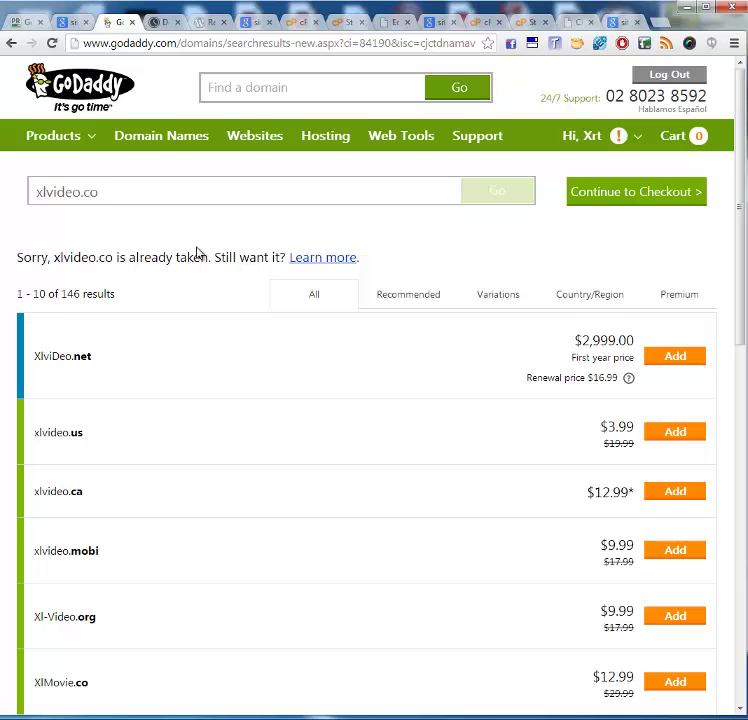
Step: Review the expired domains list, the xlvideo.co checks in PR Checker, Google and GoDaddy, and the studio4kids.tv video site
click(160, 22)
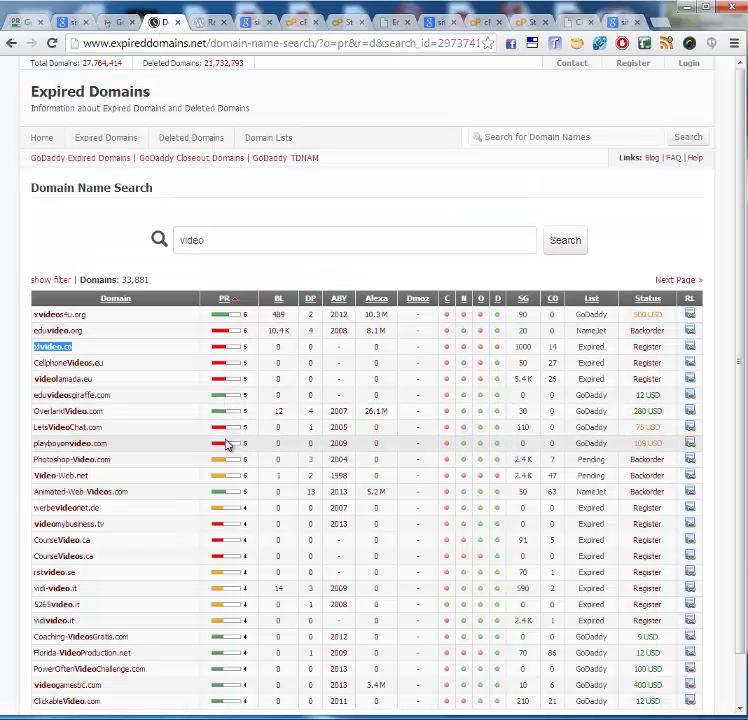
click(14, 26)
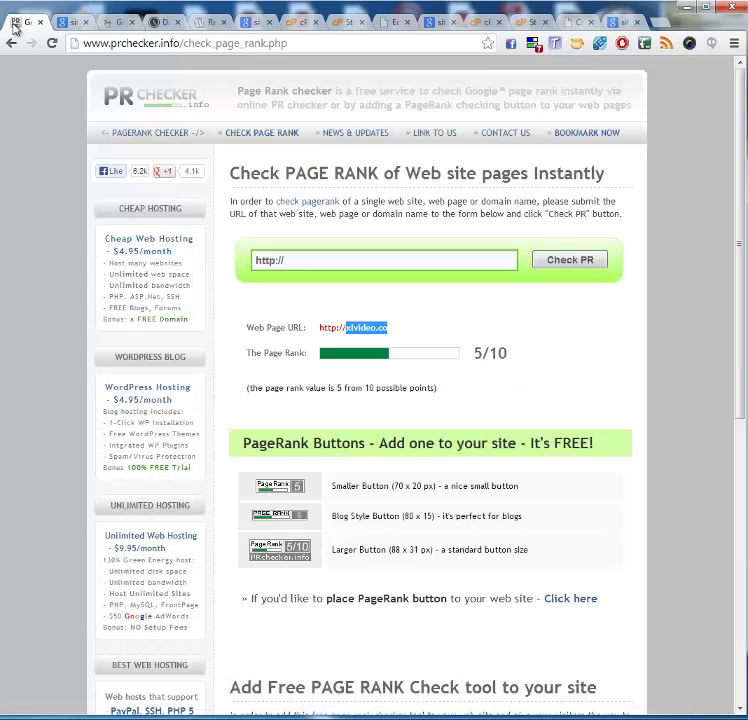
click(70, 24)
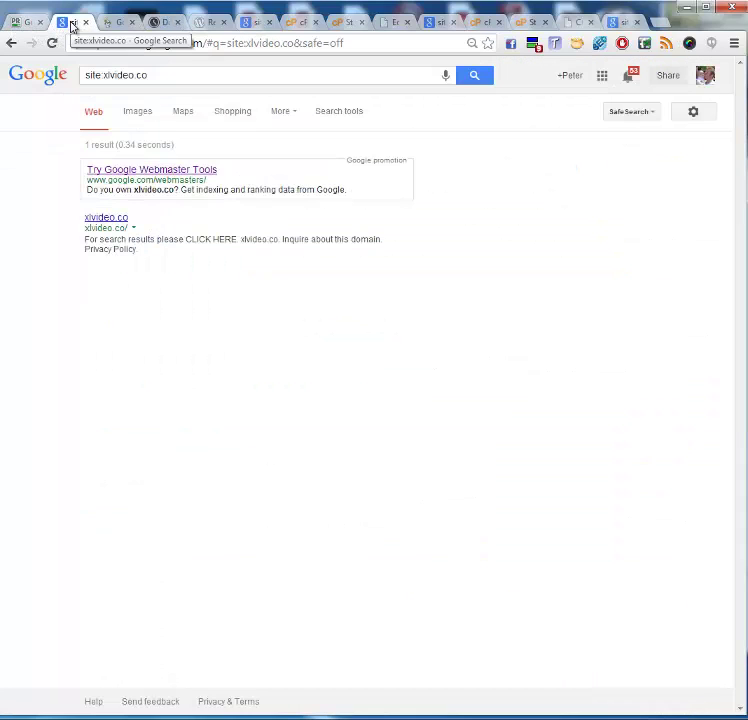
click(112, 24)
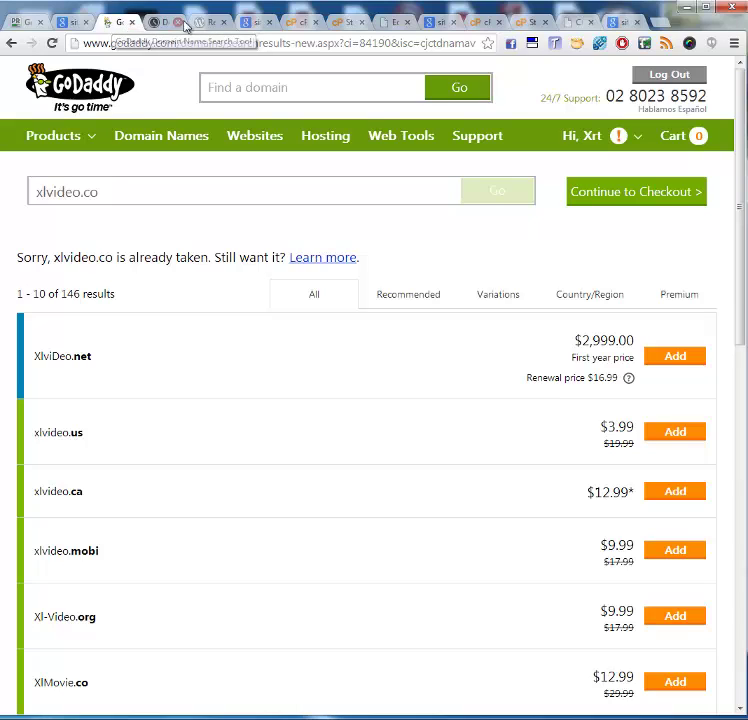
click(205, 24)
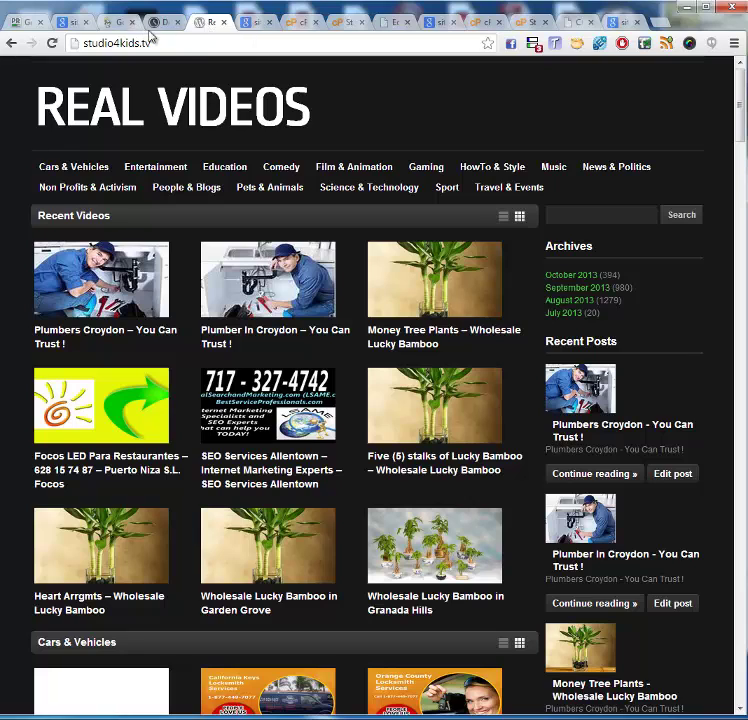
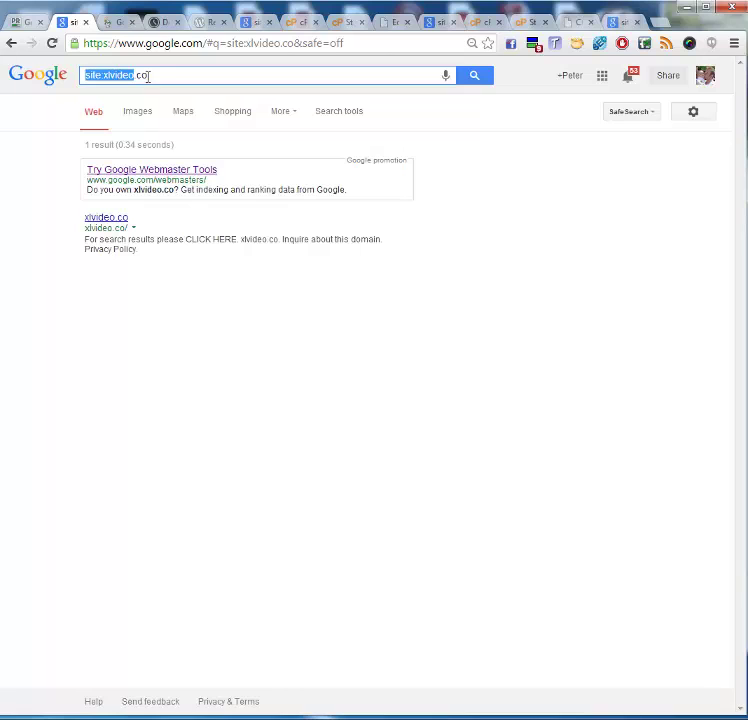
Step: Replace the domain in the Google site query and search for site:videollamada.eu
click(167, 75)
key(BackSpace)
key(BackSpace)
key(BackSpace)
key(BackSpace)
key(BackSpace)
key(BackSpace)
key(BackSpace)
key(BackSpace)
key(BackSpace)
key(BackSpace)
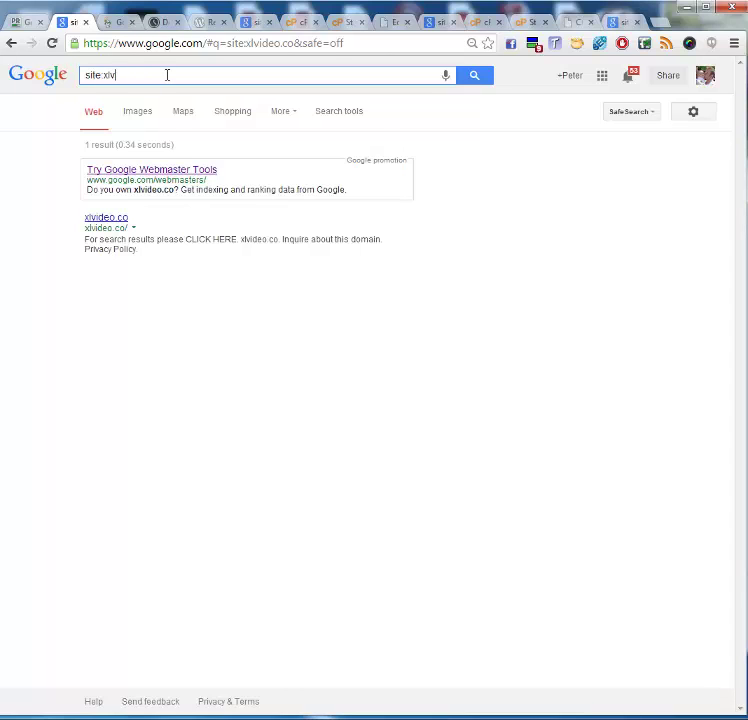
text(videollamada.ru)
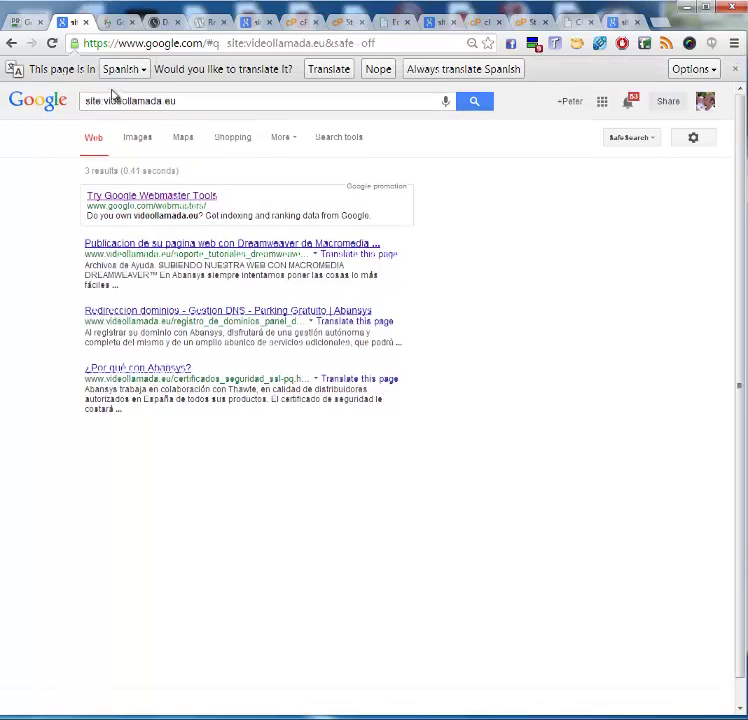
Step: Search GoDaddy for the availability of the domain videollamada.eu
click(115, 21)
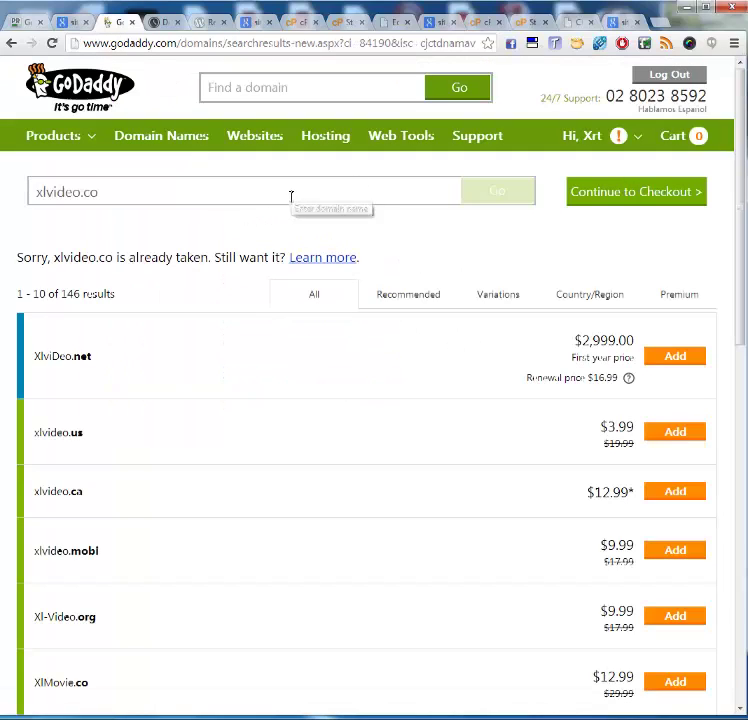
drag(290, 197, 33, 190)
text(videollamada.eu)
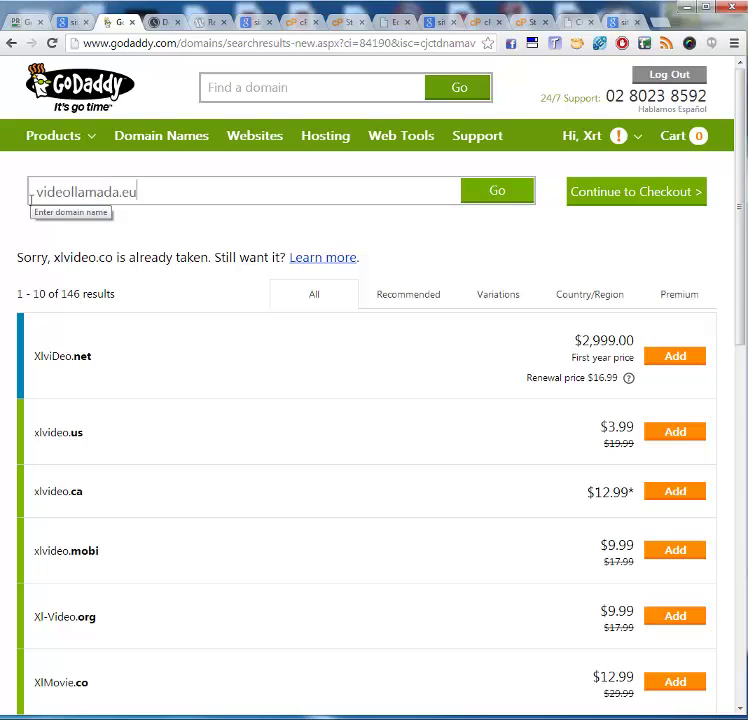
click(476, 196)
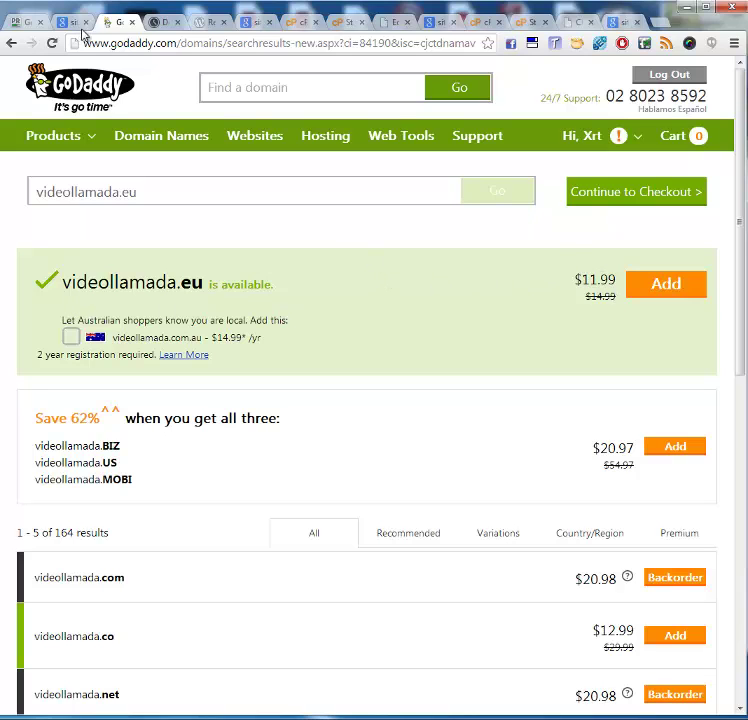
Step: Review the PageRank-sorted video domains on Expired Domains and recheck the GoDaddy listing for videollamada.eu
click(158, 21)
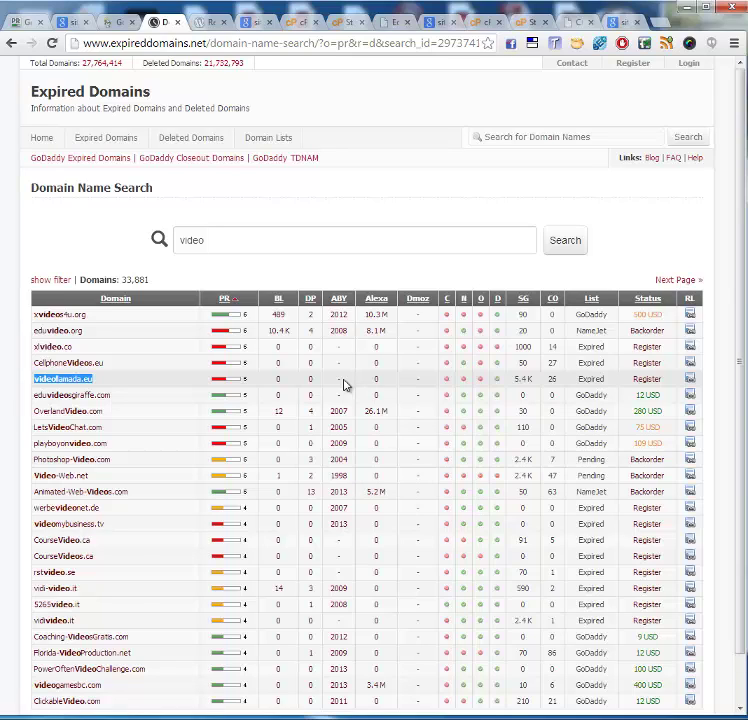
click(303, 244)
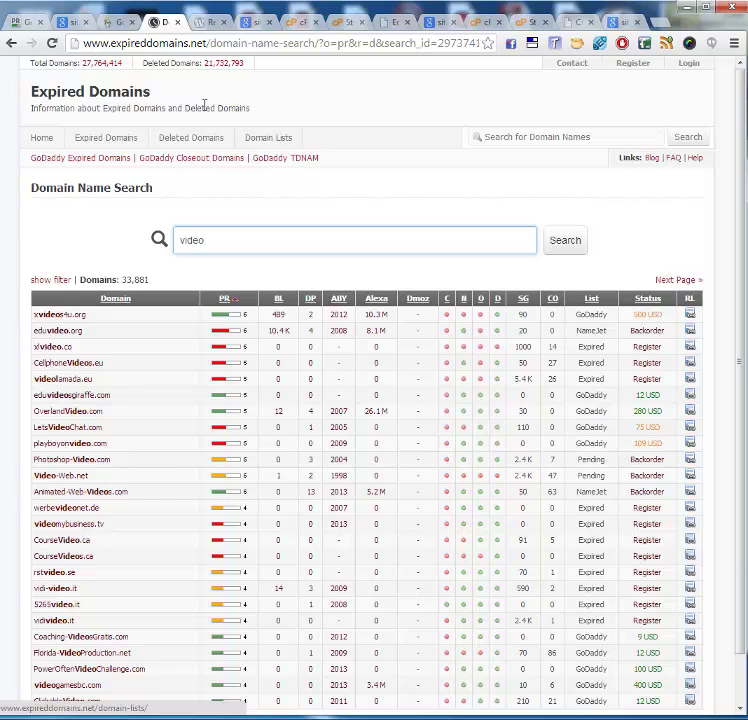
click(115, 22)
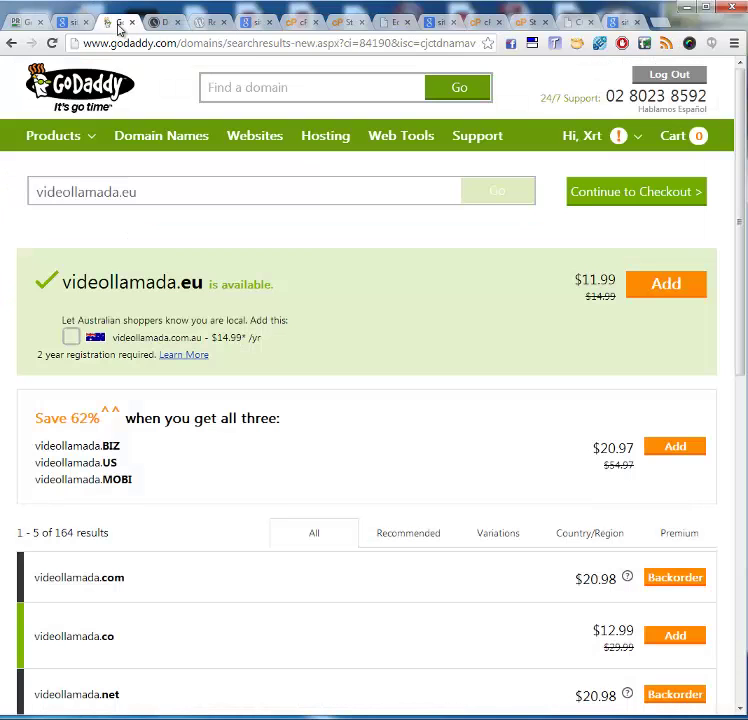
click(157, 24)
click(314, 244)
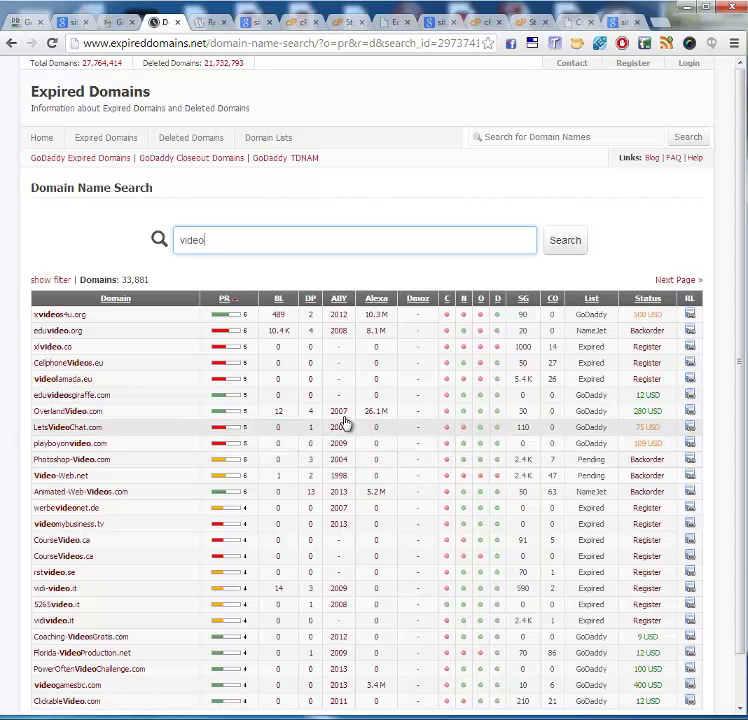
Step: Return to the Google results for site:videollamada.eu and open the query for editing
click(70, 21)
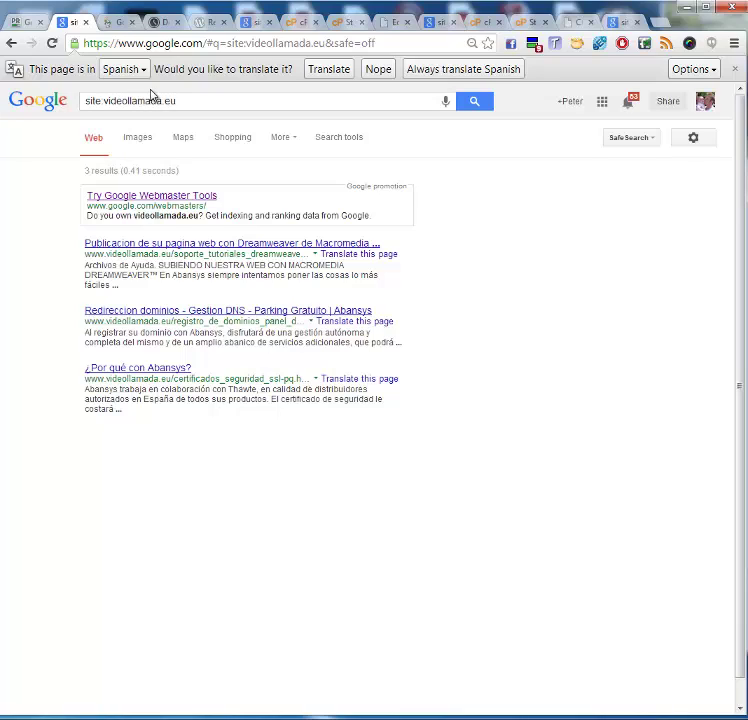
double_click(169, 101)
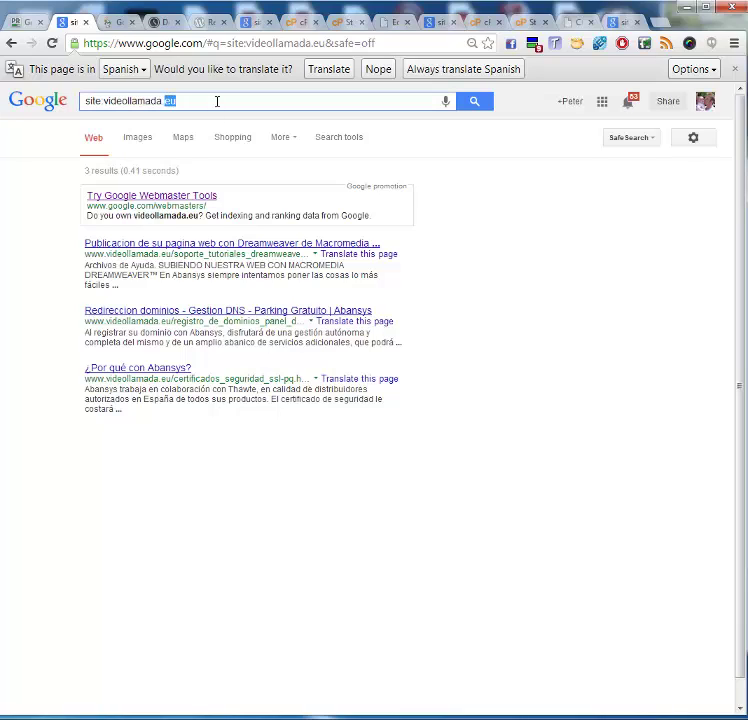
click(217, 101)
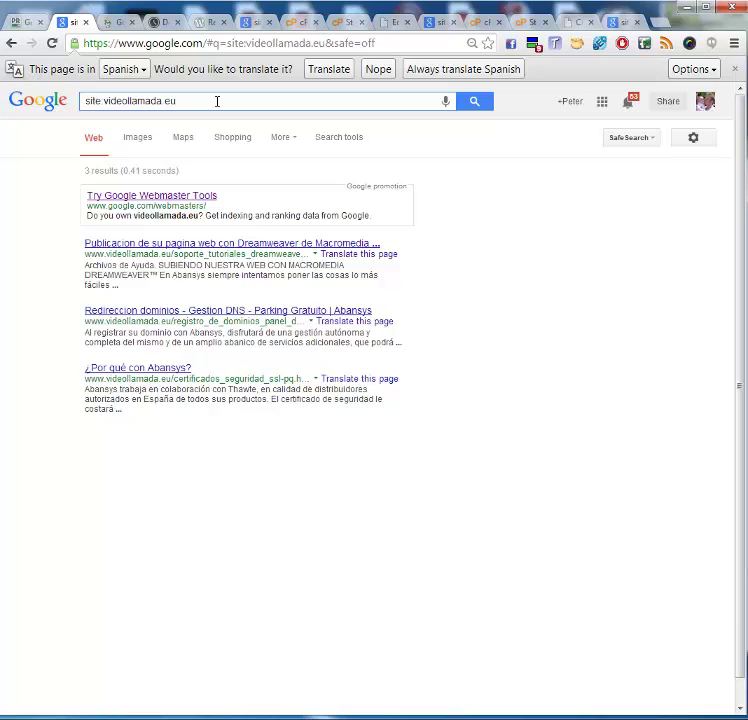